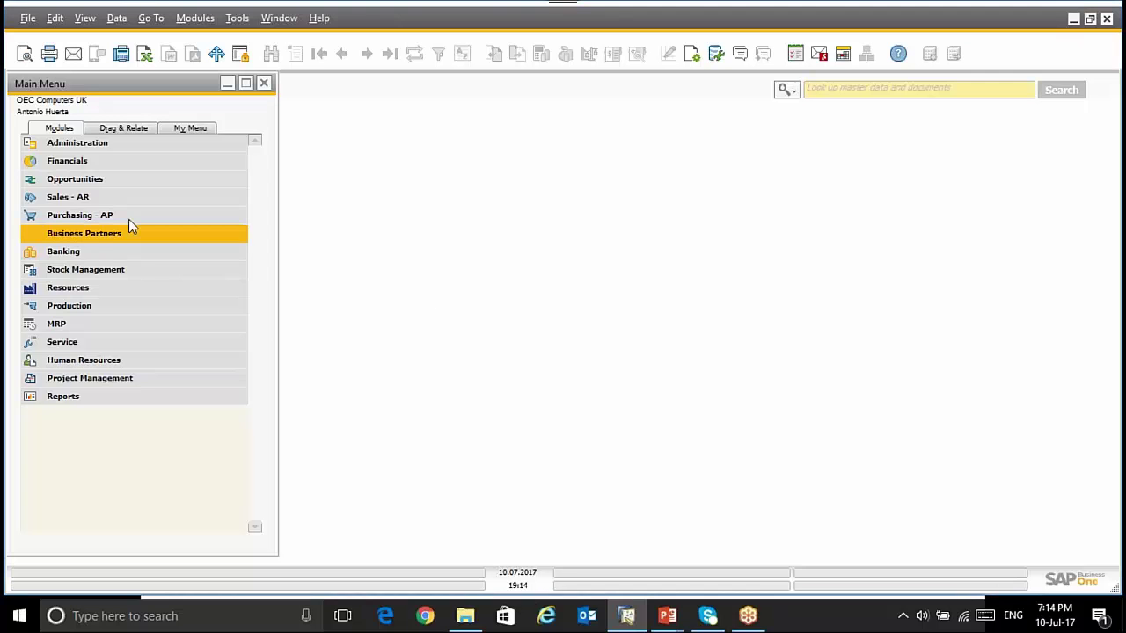
Step: Open the Tooltip Preview setup under System Initialisation and review which Business Partners properties are visible
left_click(159, 145)
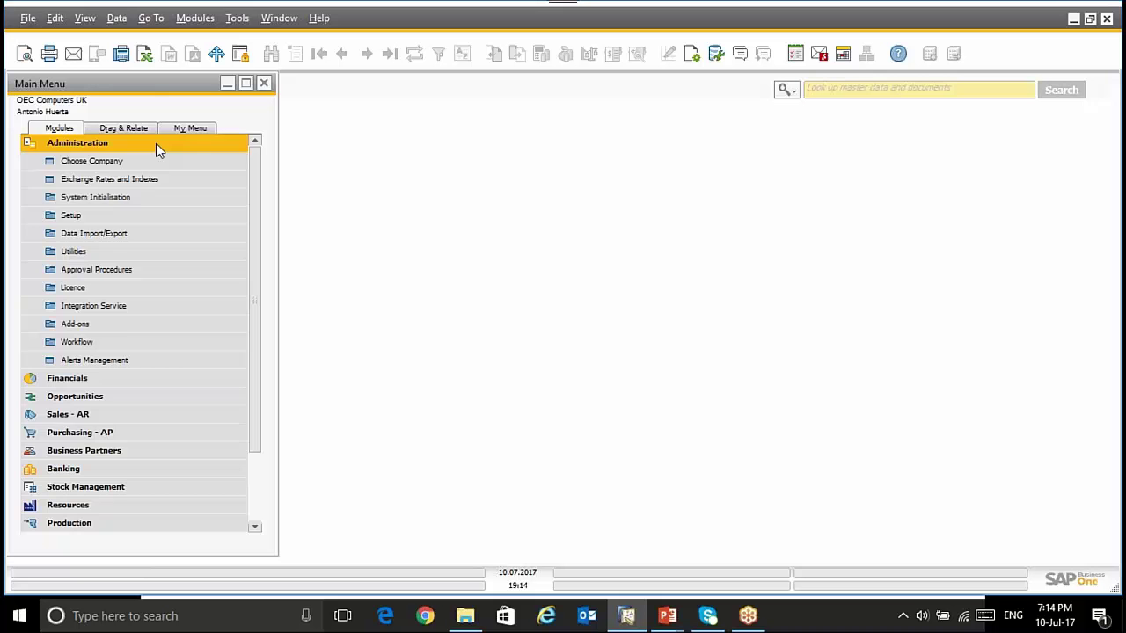
left_click(127, 199)
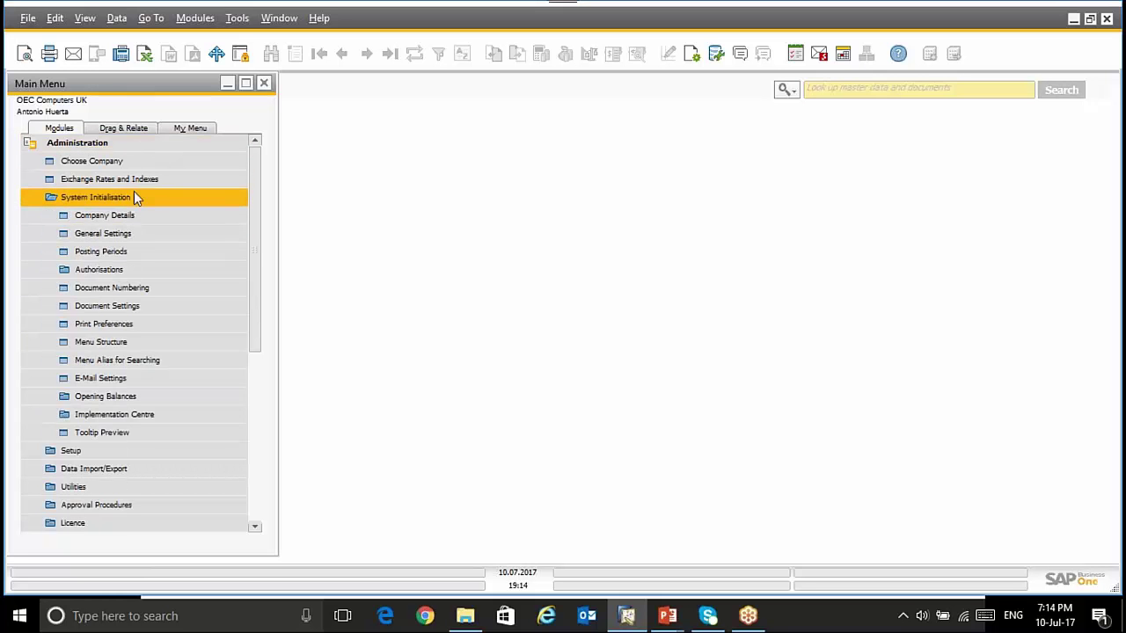
left_click(99, 431)
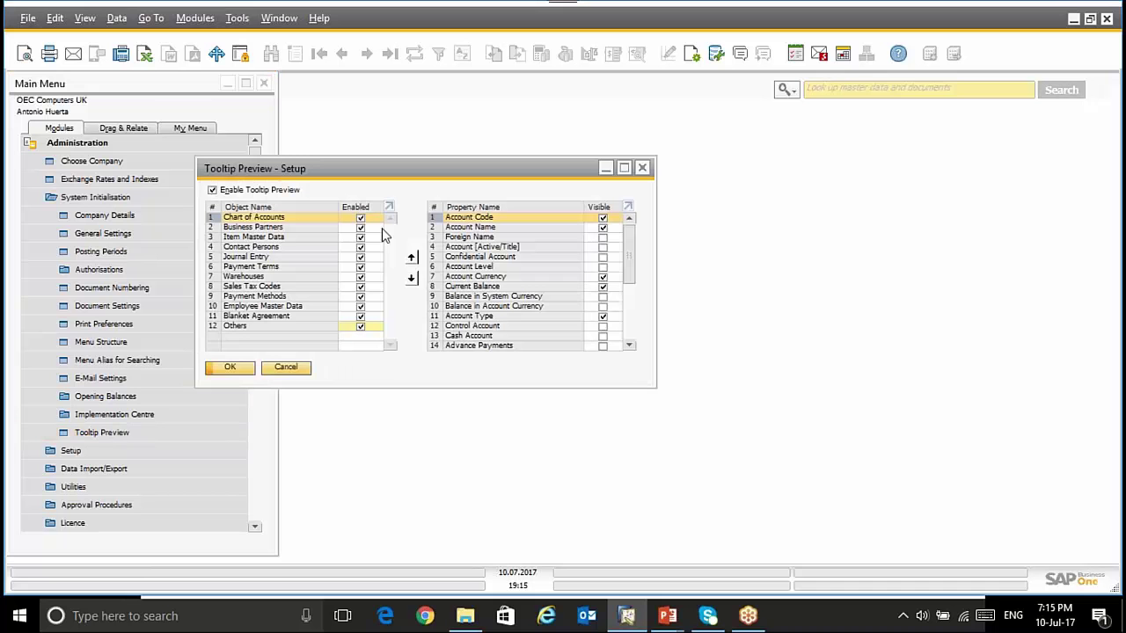
left_click(236, 228)
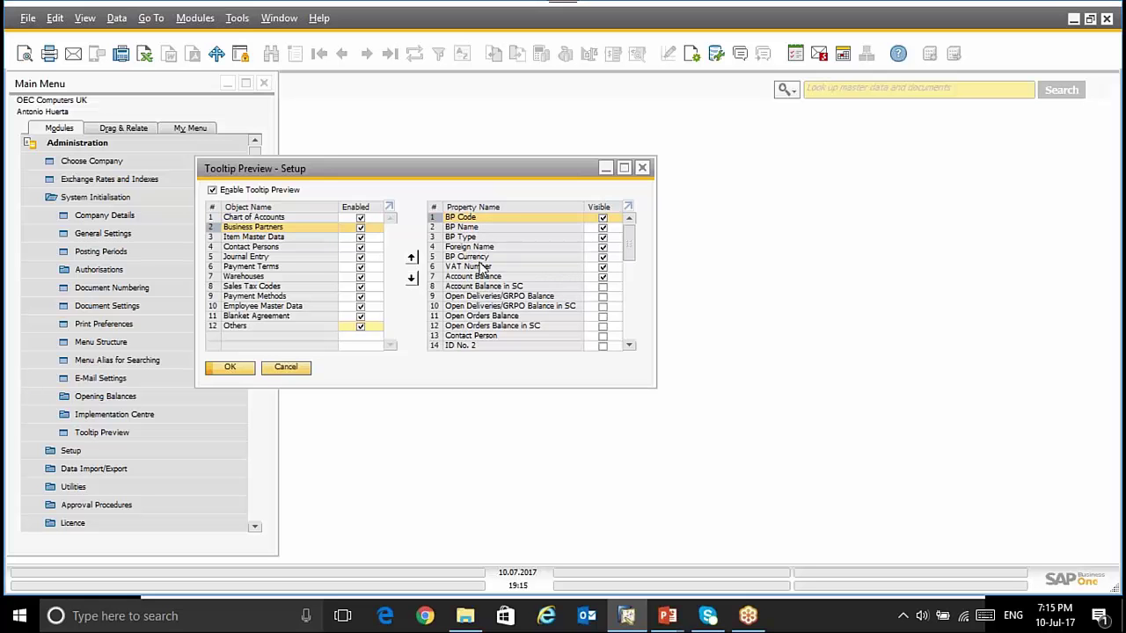
scroll(494, 233, "down", 1)
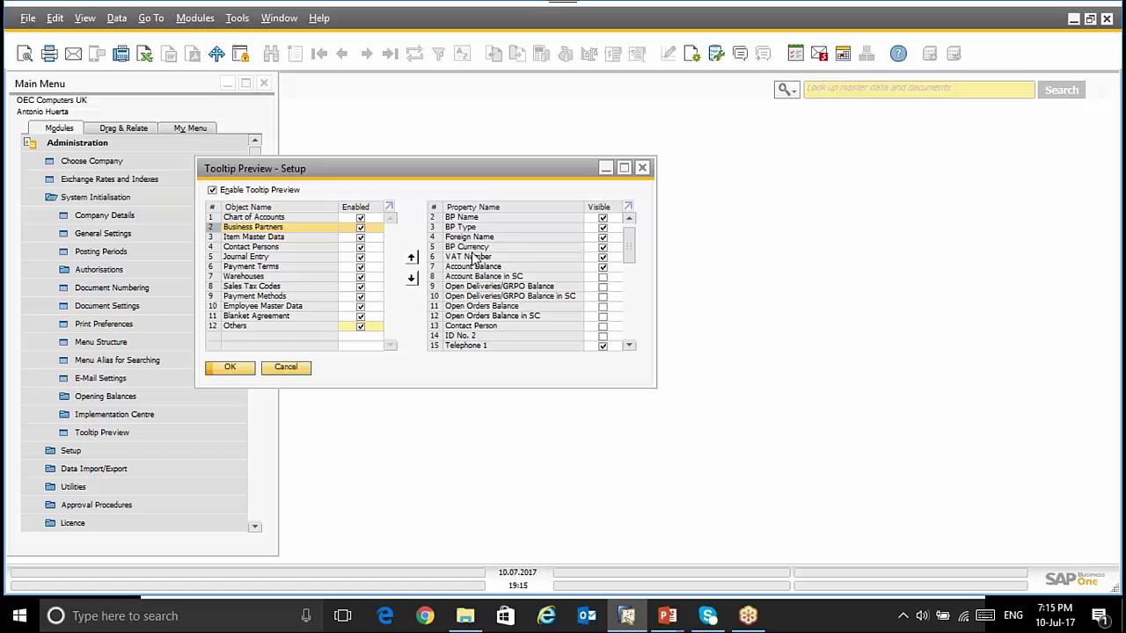
scroll(477, 259, "down", 2)
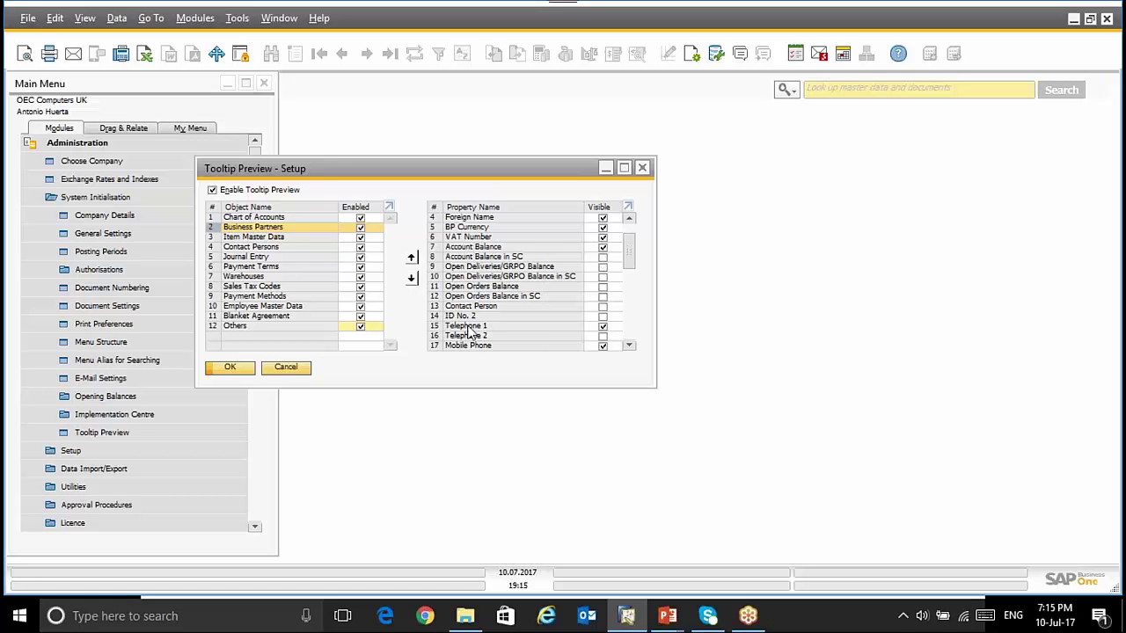
scroll(468, 332, "down", 4)
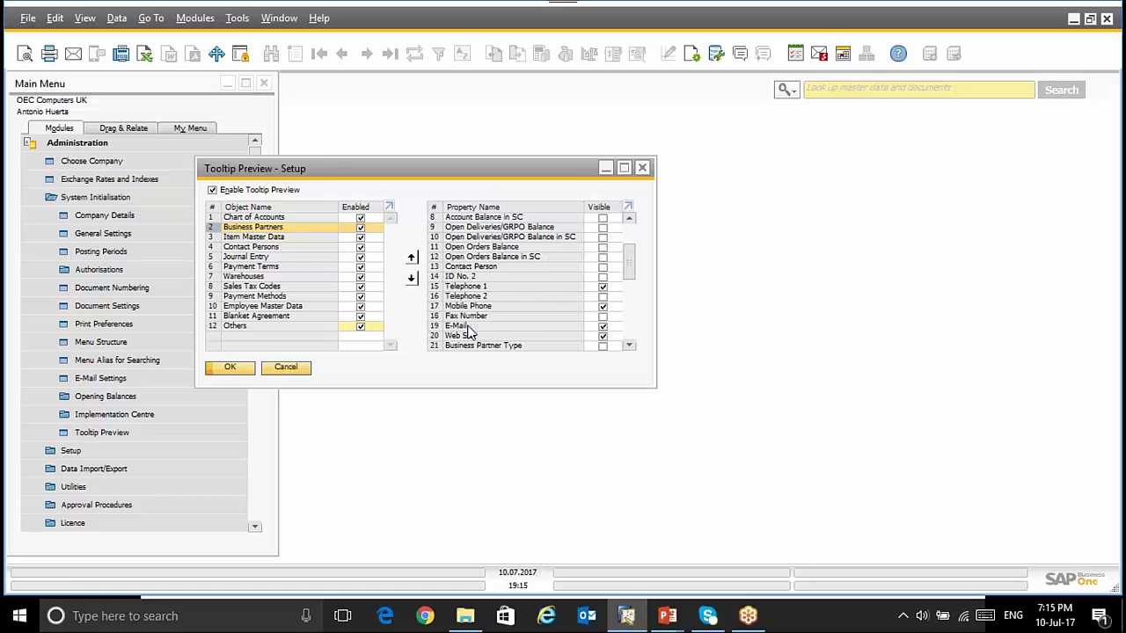
Step: Review the tooltip properties for Item Master Data and close the setup without changes
left_click(258, 239)
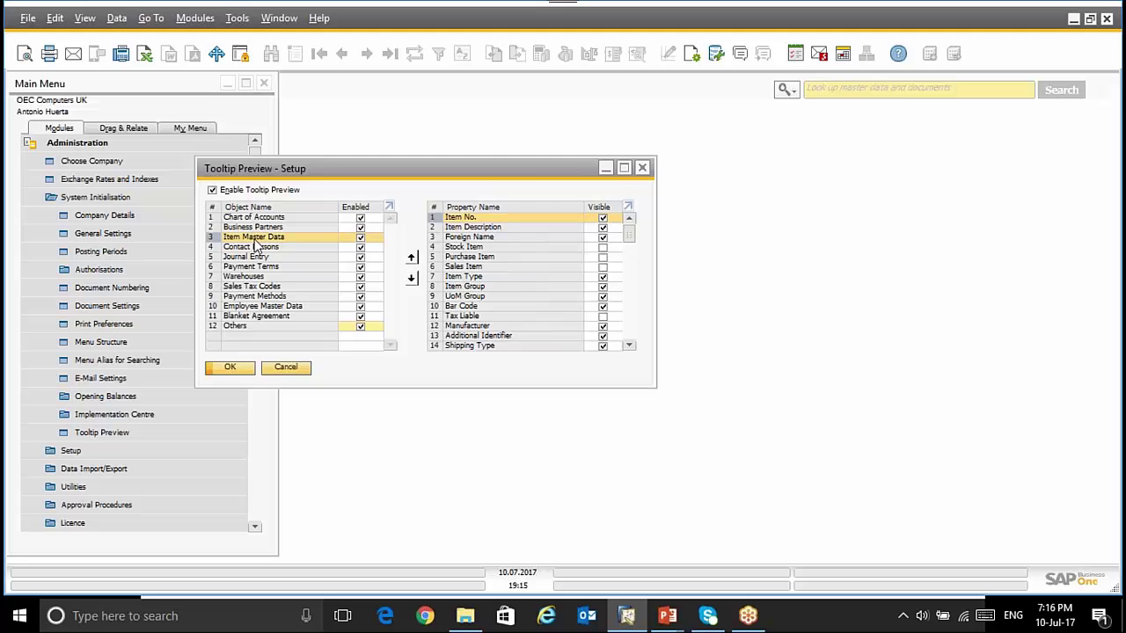
scroll(535, 255, "down", 2)
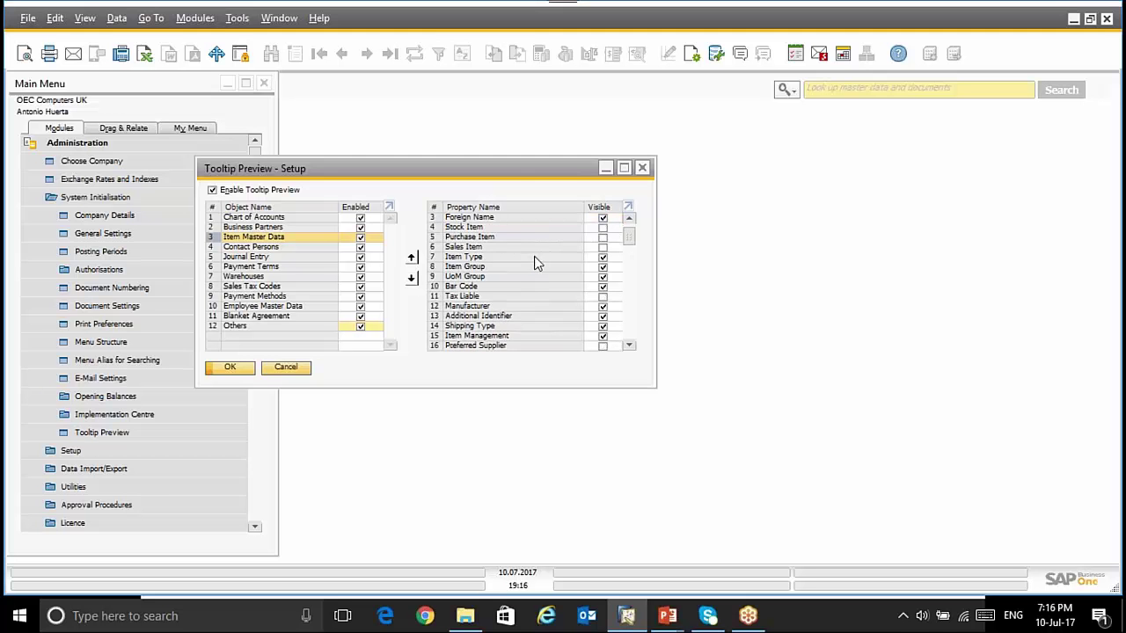
scroll(532, 264, "down", 4)
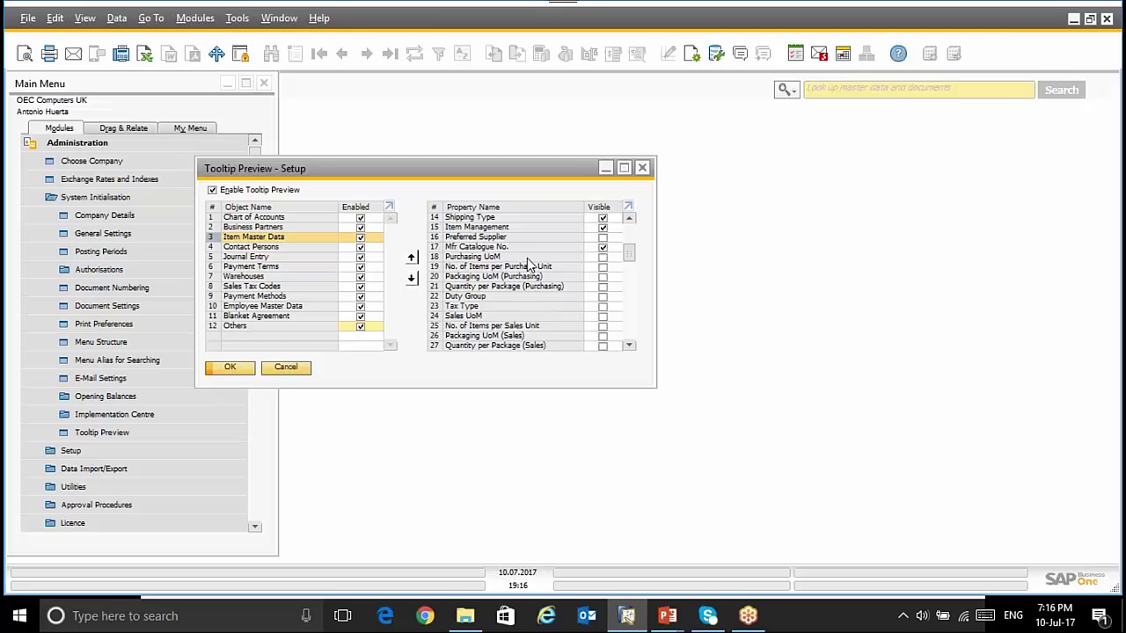
scroll(525, 266, "down", 1)
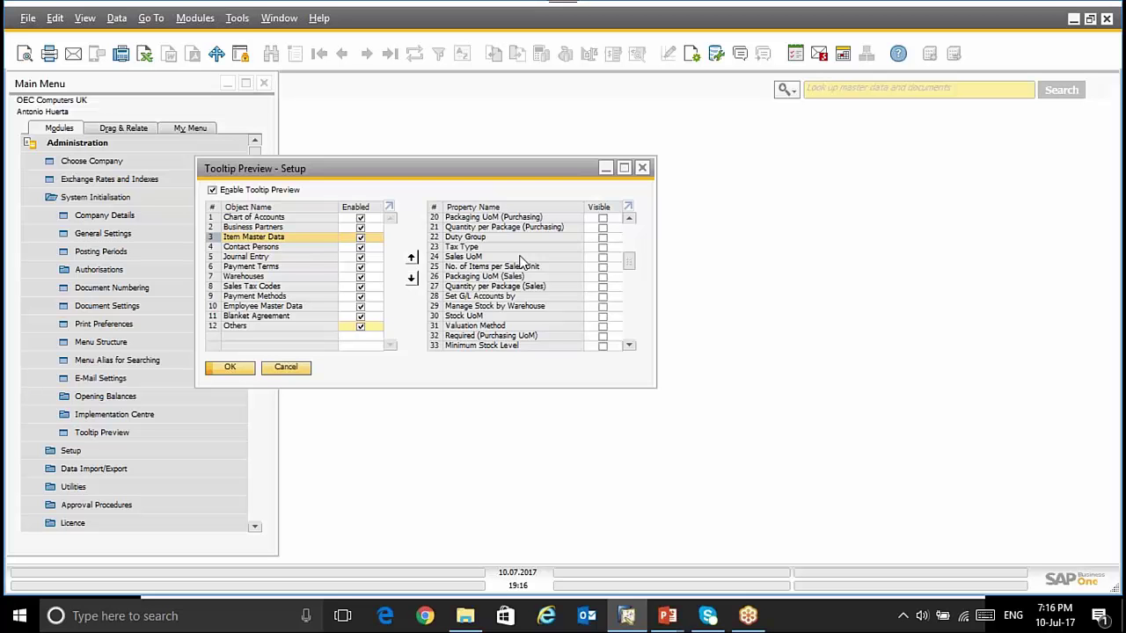
left_click(303, 369)
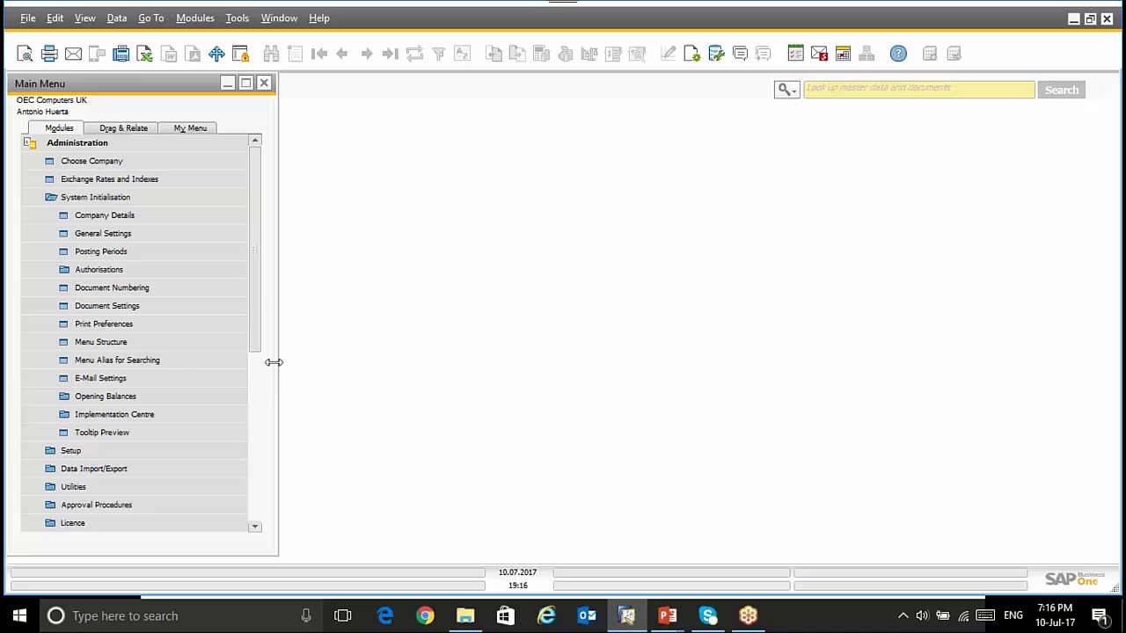
Step: Start a new sales order for the first listed business partner and preview the customer's tooltip
left_click(70, 145)
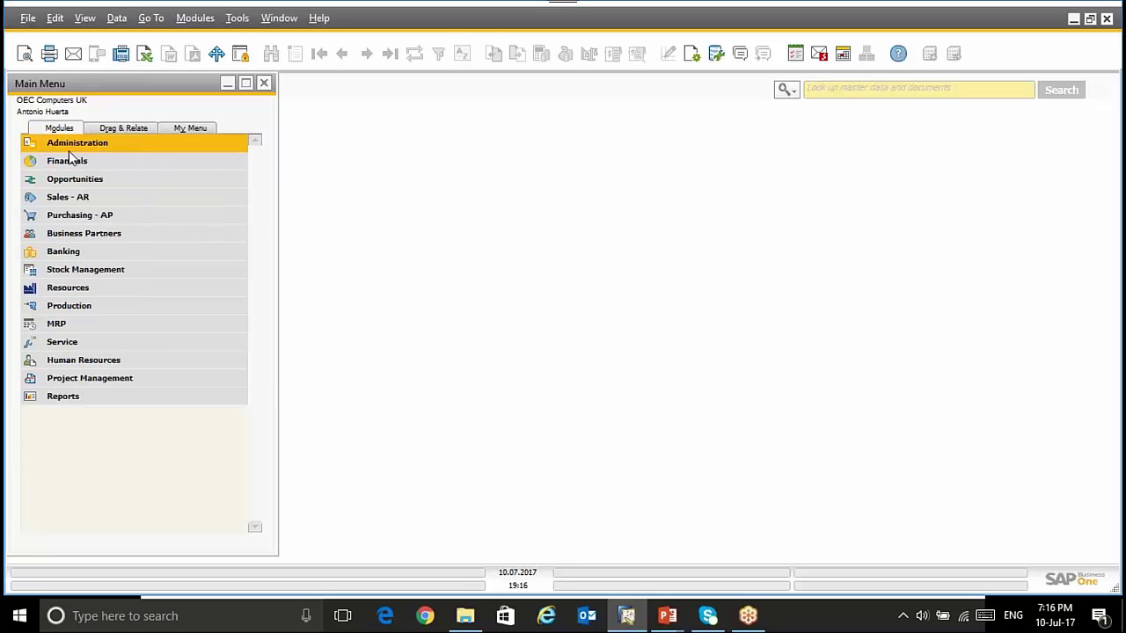
left_click(99, 238)
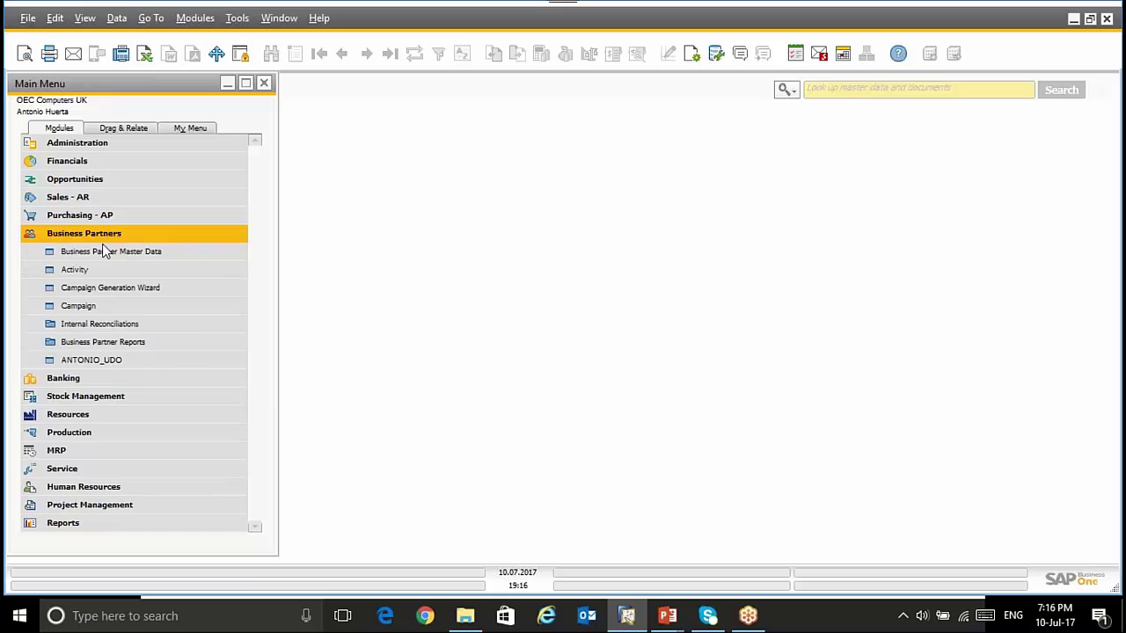
left_click(105, 238)
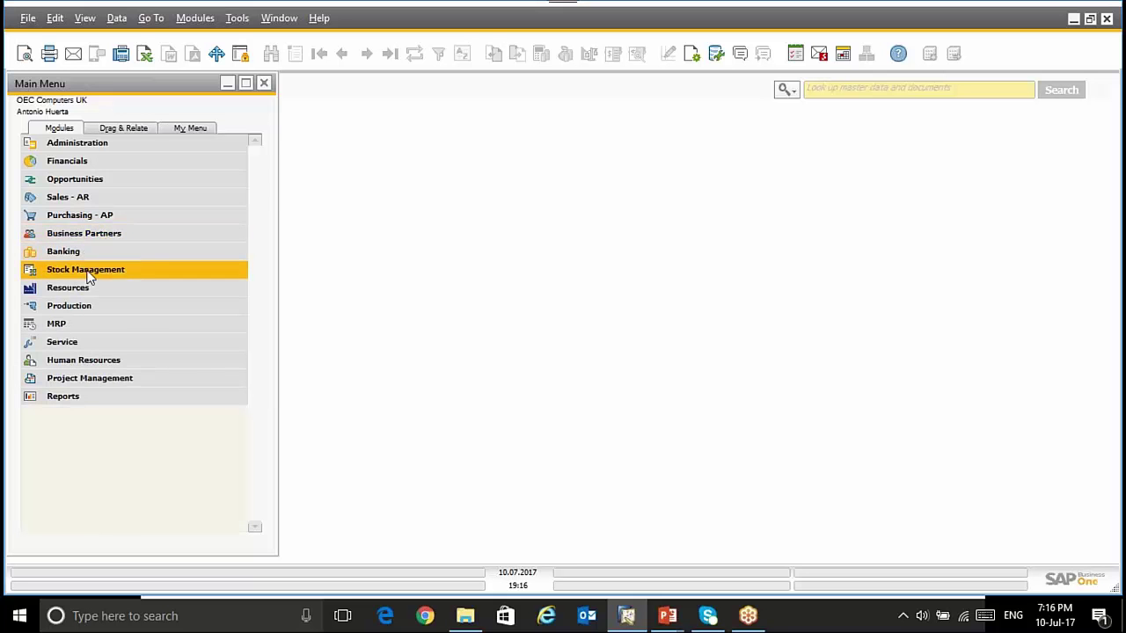
left_click(96, 195)
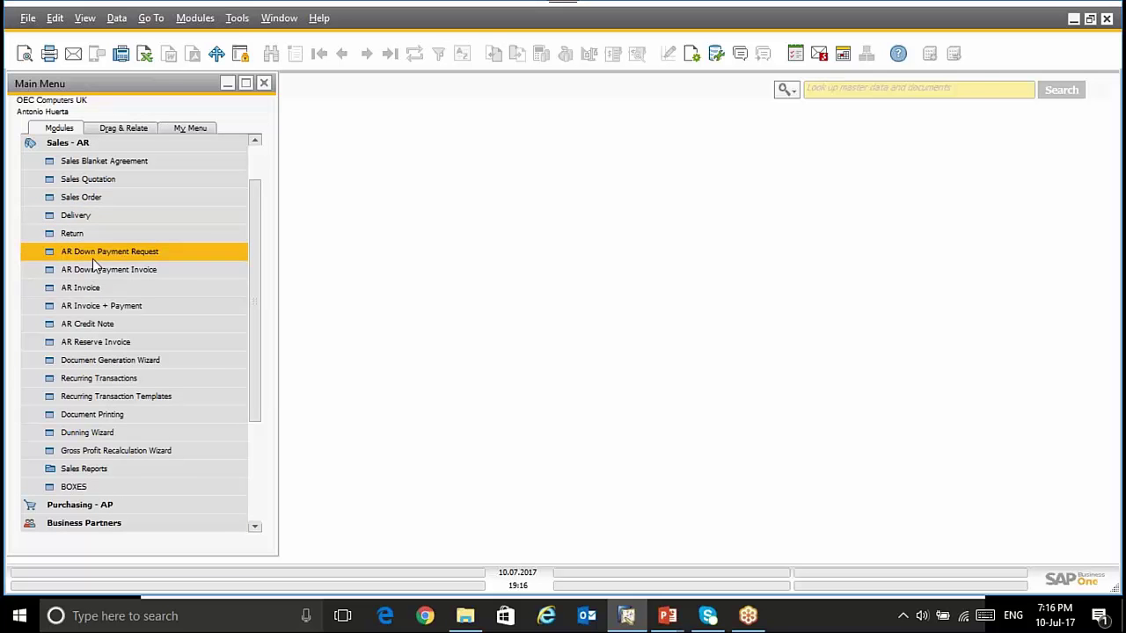
left_click(97, 199)
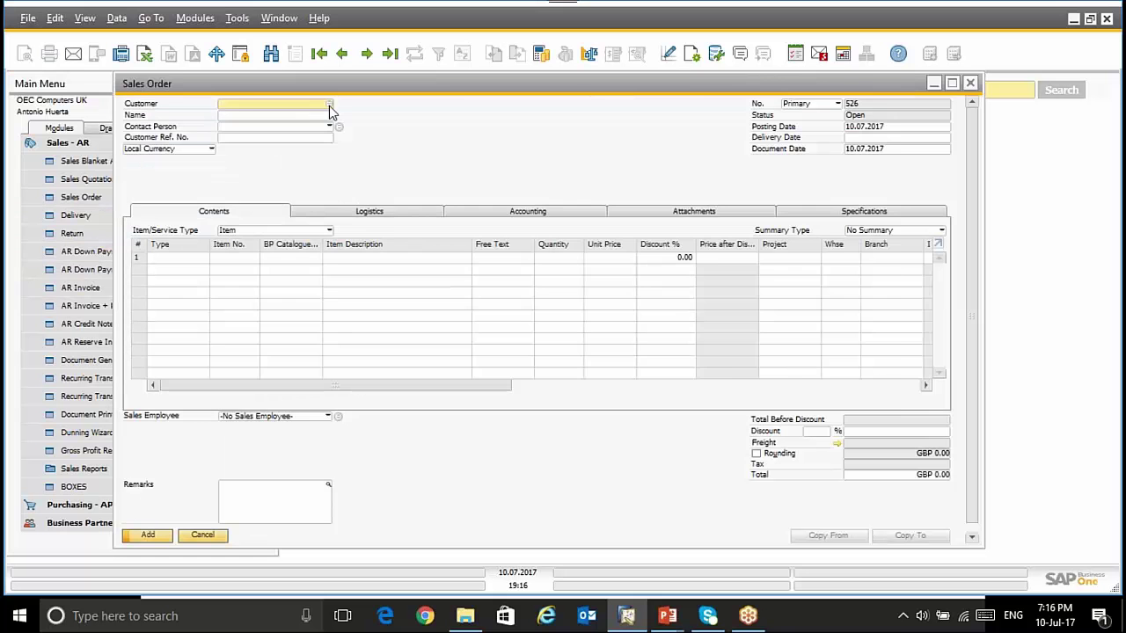
left_click(330, 105)
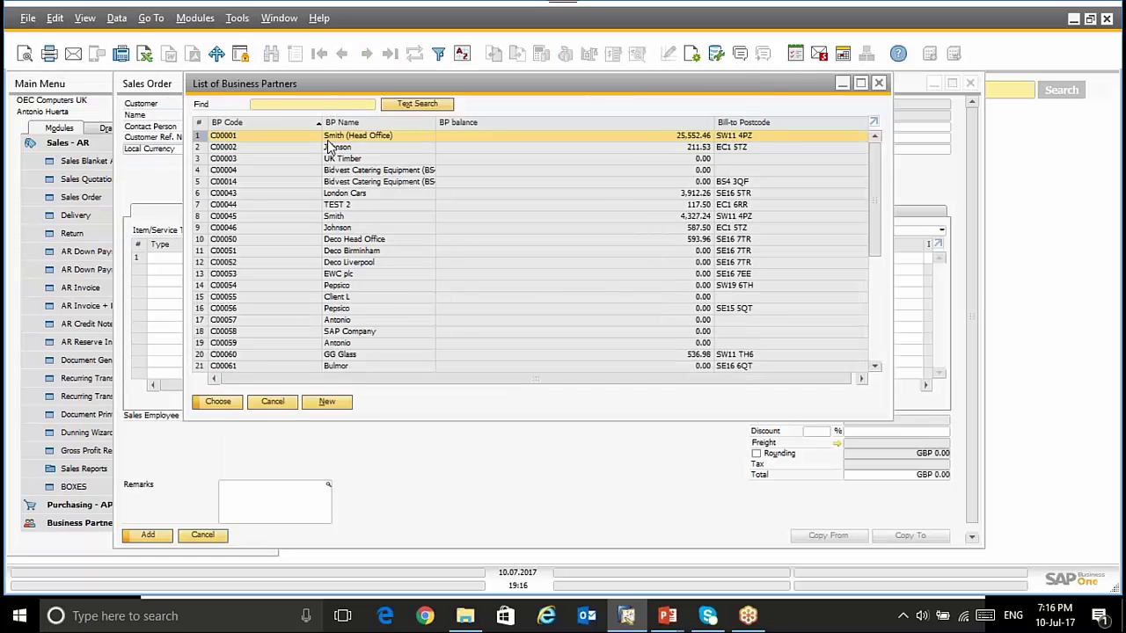
double_click(332, 139)
left_click(392, 325)
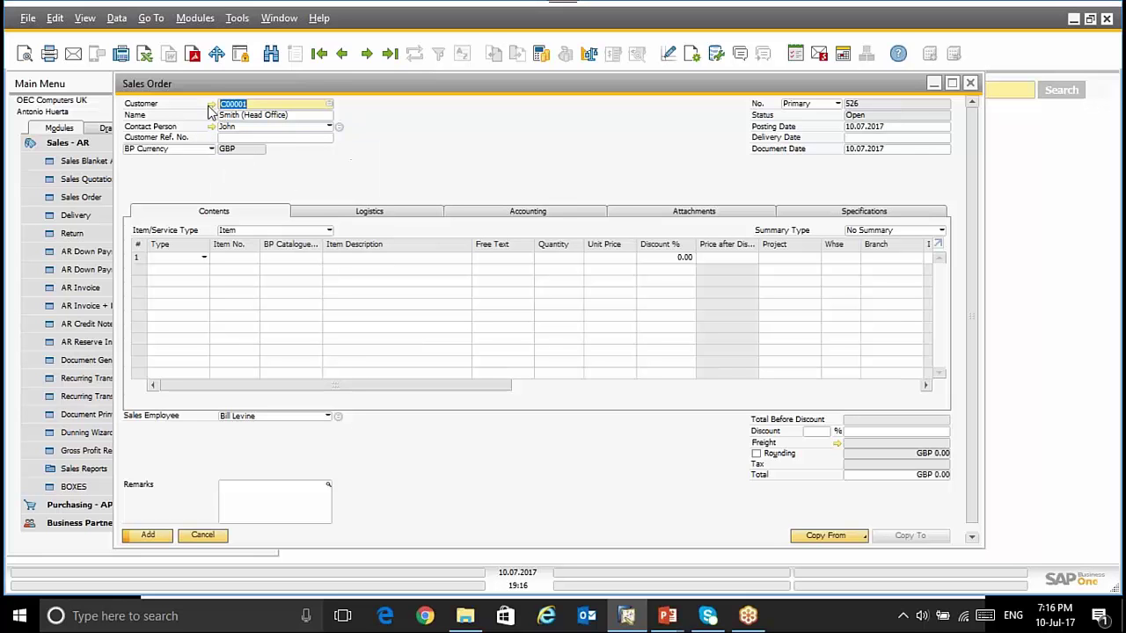
mouse_move(211, 109)
Step: Add item 10001 to the sales order's first line to preview its Item Master Data tooltip, and discard the order
left_click(228, 258)
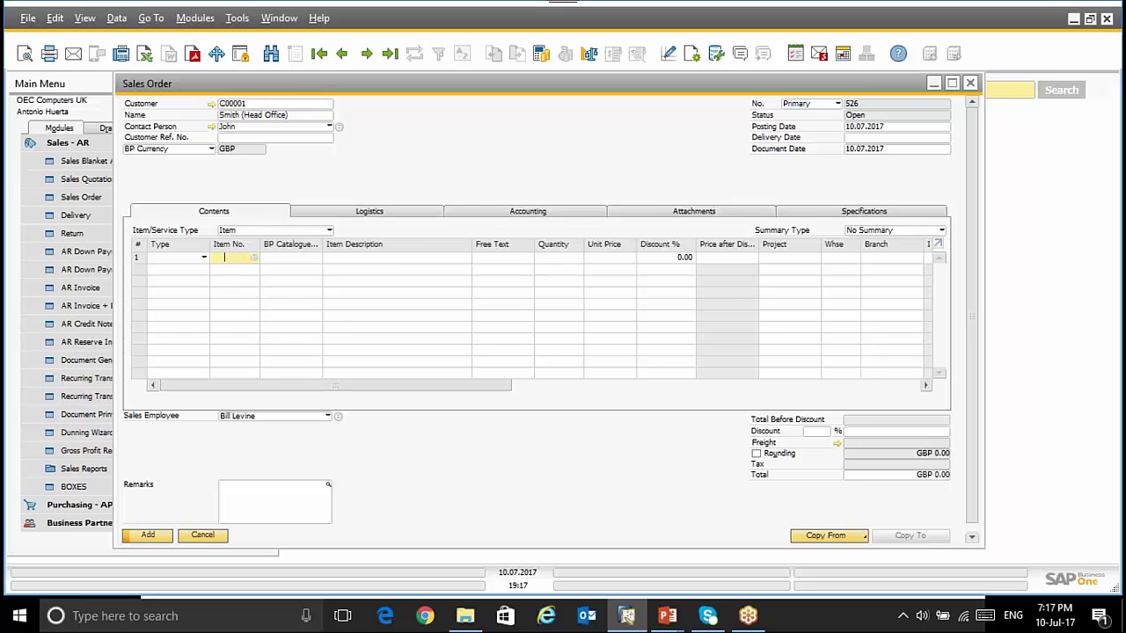
left_click(253, 258)
double_click(286, 230)
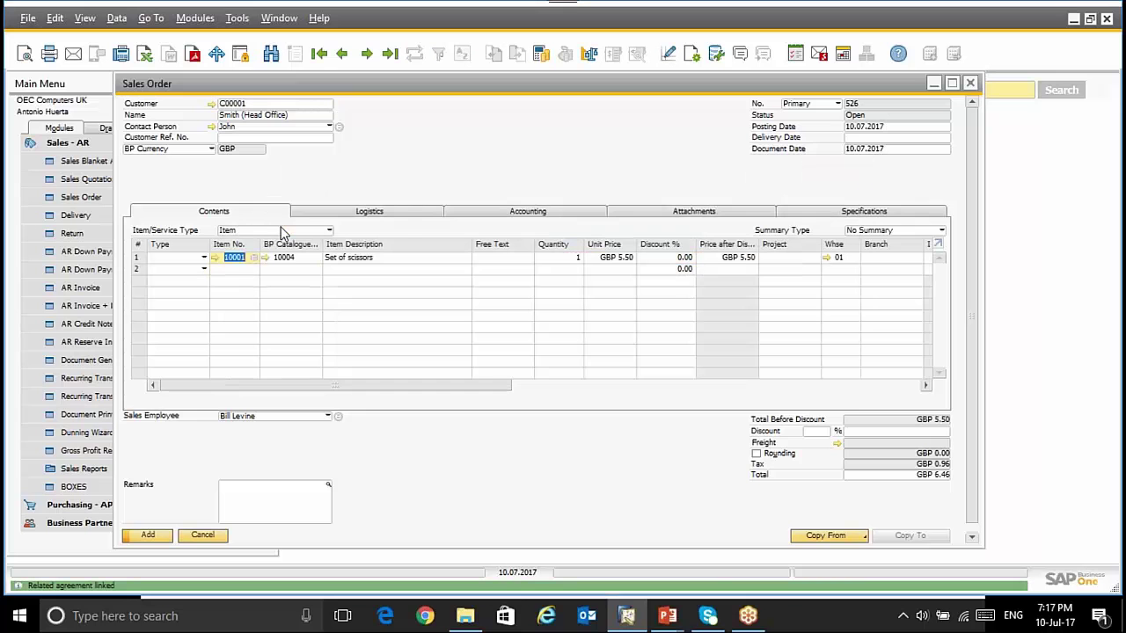
mouse_move(216, 262)
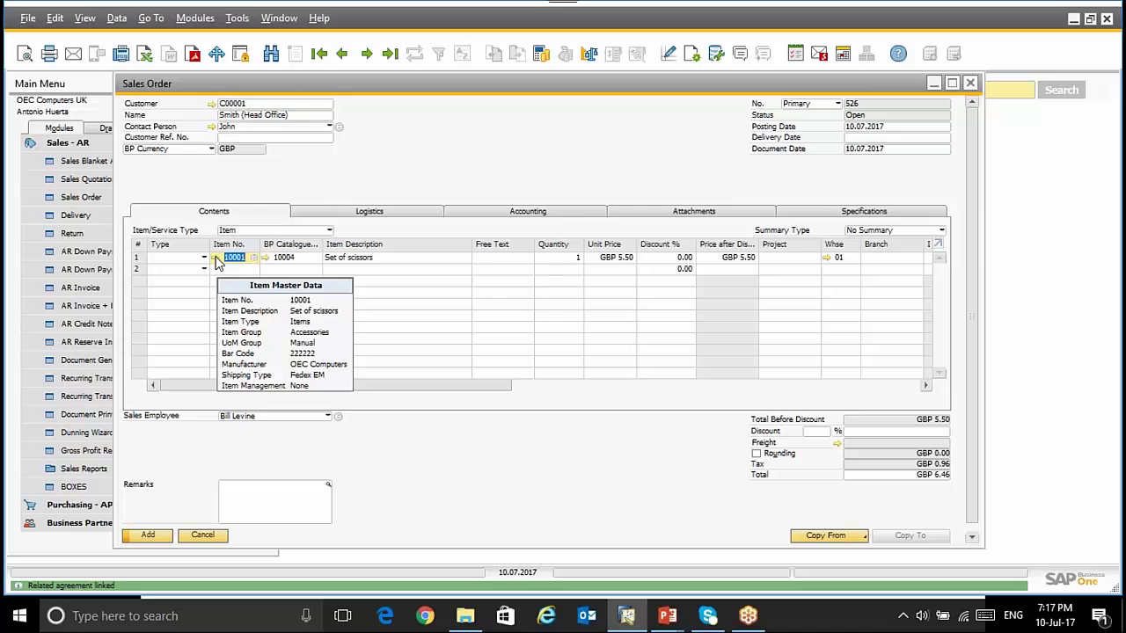
left_click(205, 537)
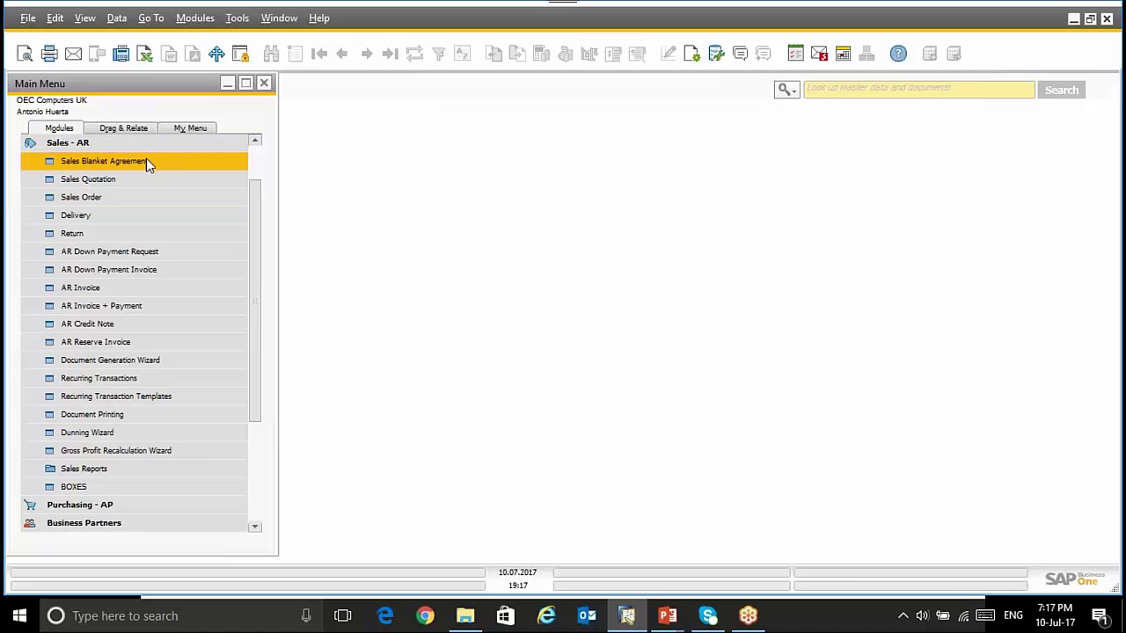
Step: Open Alerts Management, list all defined alerts with a * search, and load the Deviation from Credit Limit alert
left_click(142, 148)
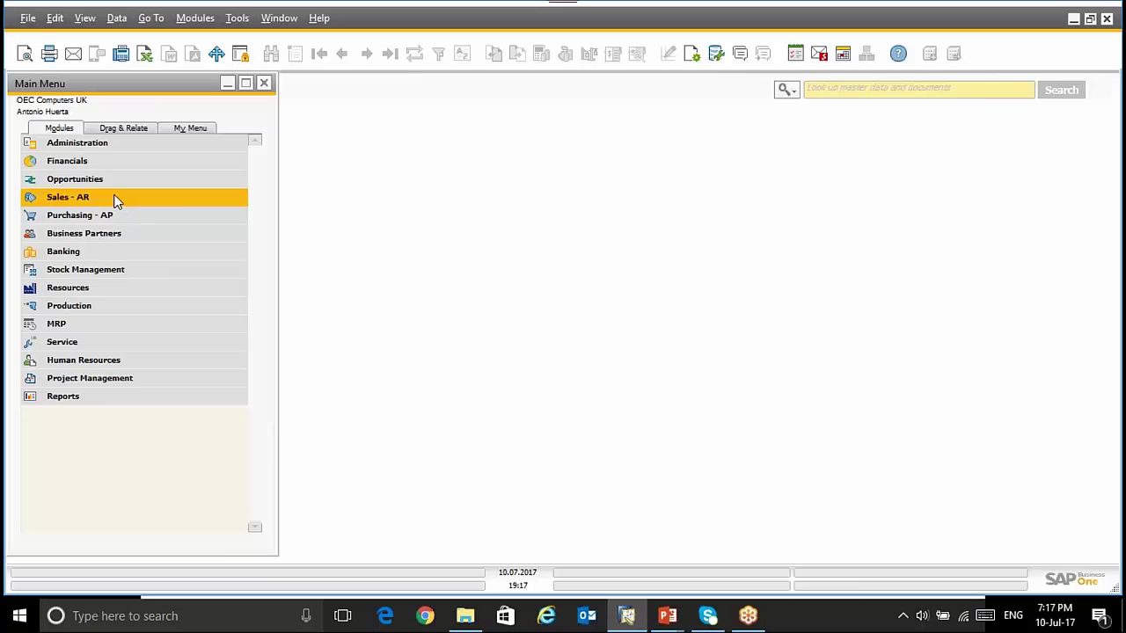
left_click(77, 141)
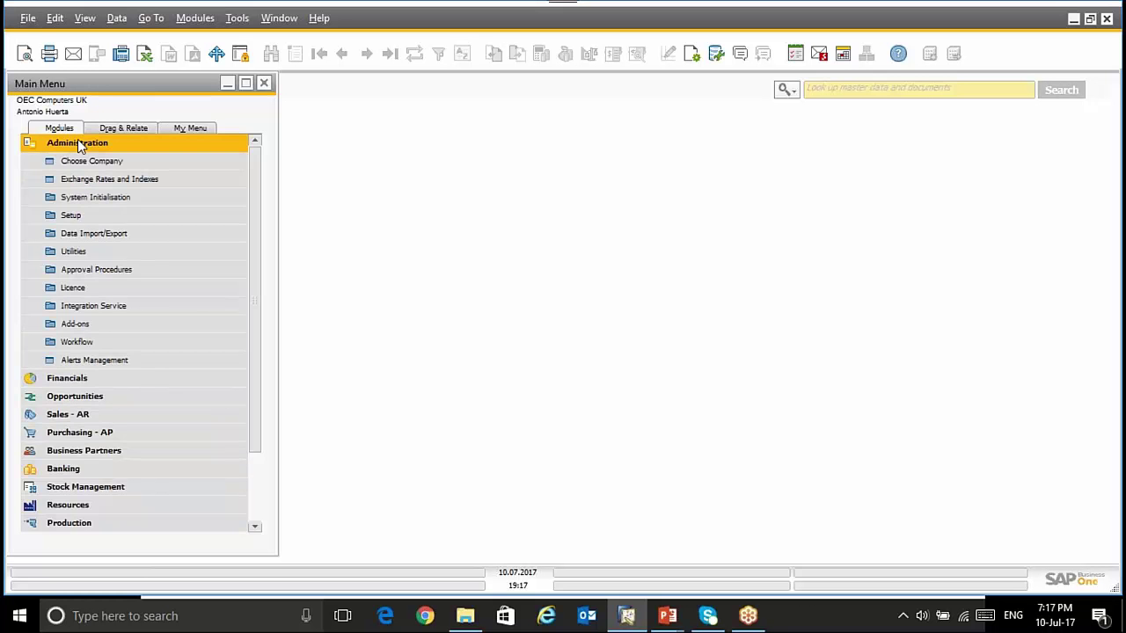
left_click(76, 362)
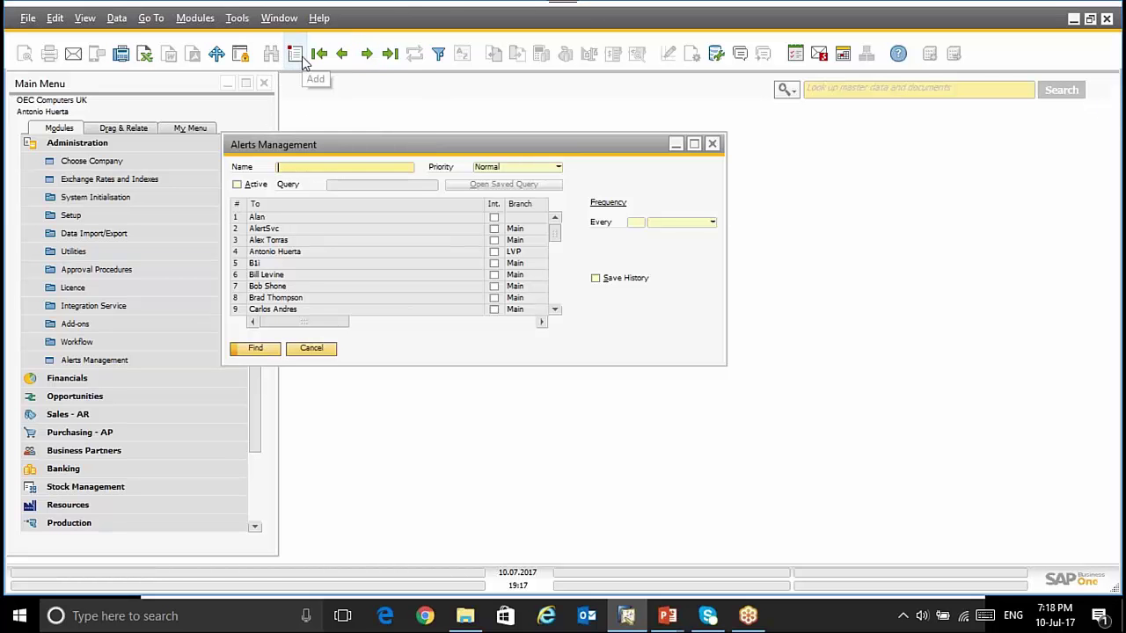
type("*")
key("Return")
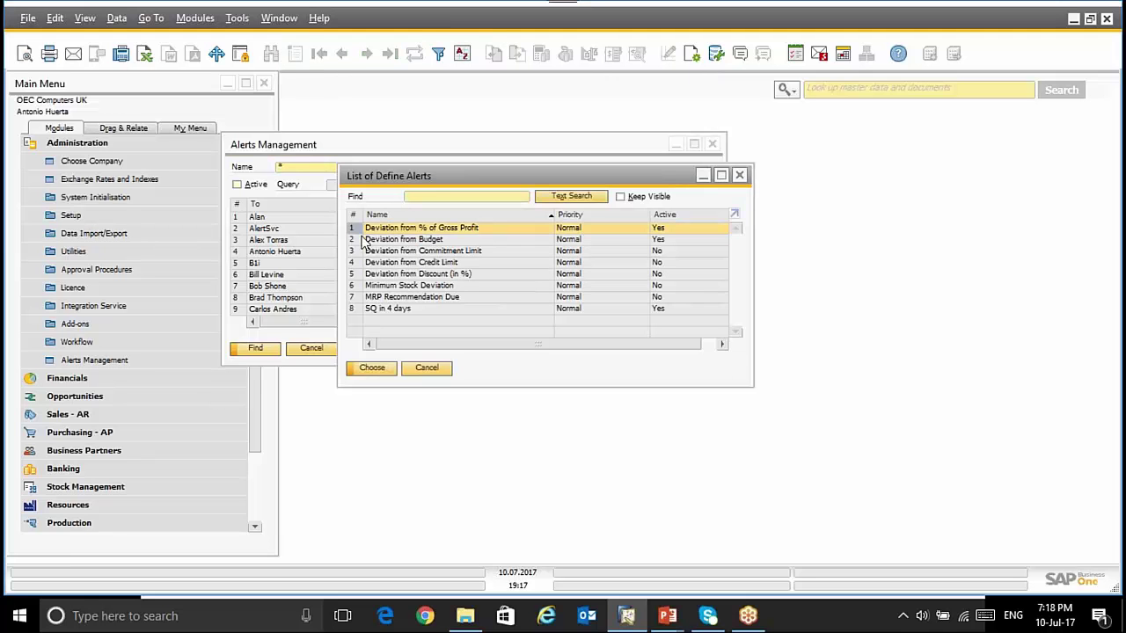
left_click(353, 299)
left_click(354, 230)
left_click(414, 263)
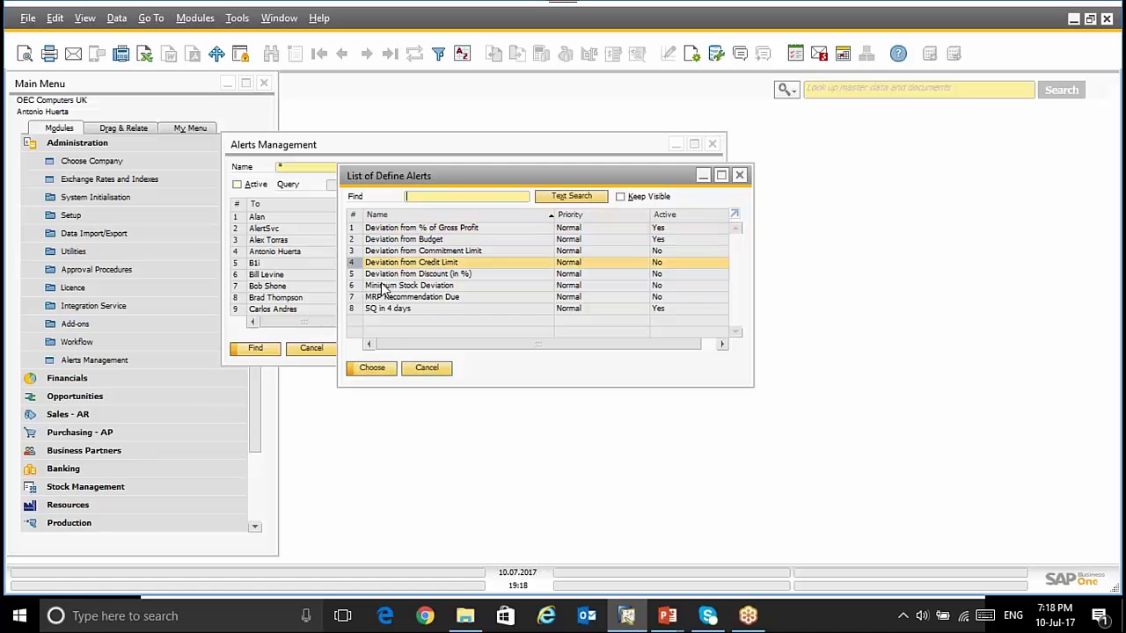
double_click(425, 263)
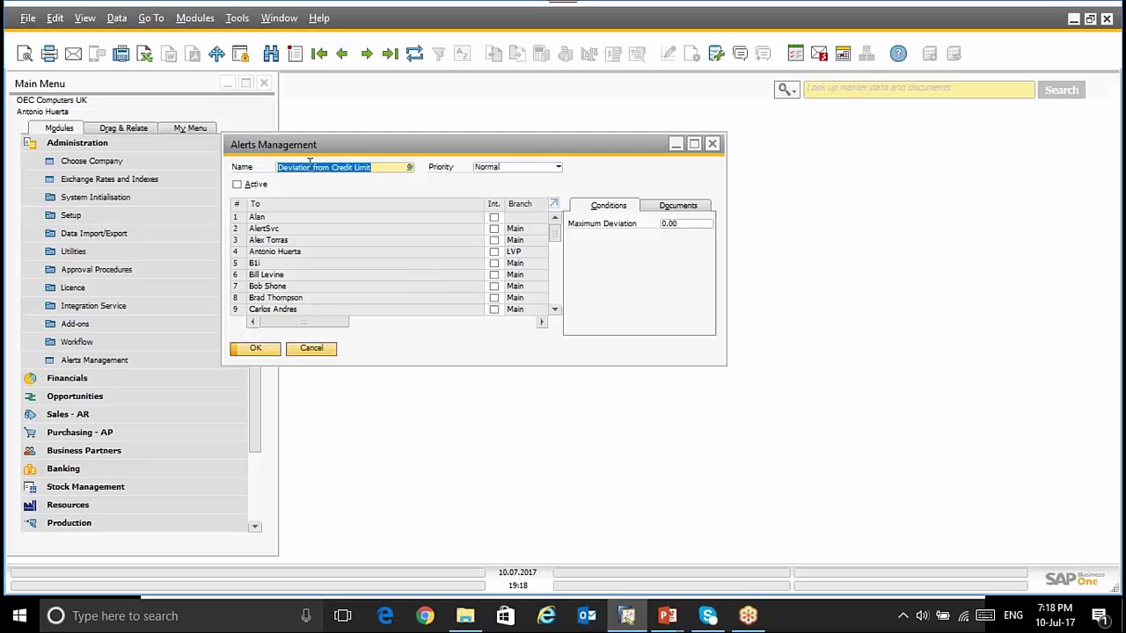
Step: Activate the credit limit alert with Normal priority and enable internal notification for the LVP branch user
left_click(495, 168)
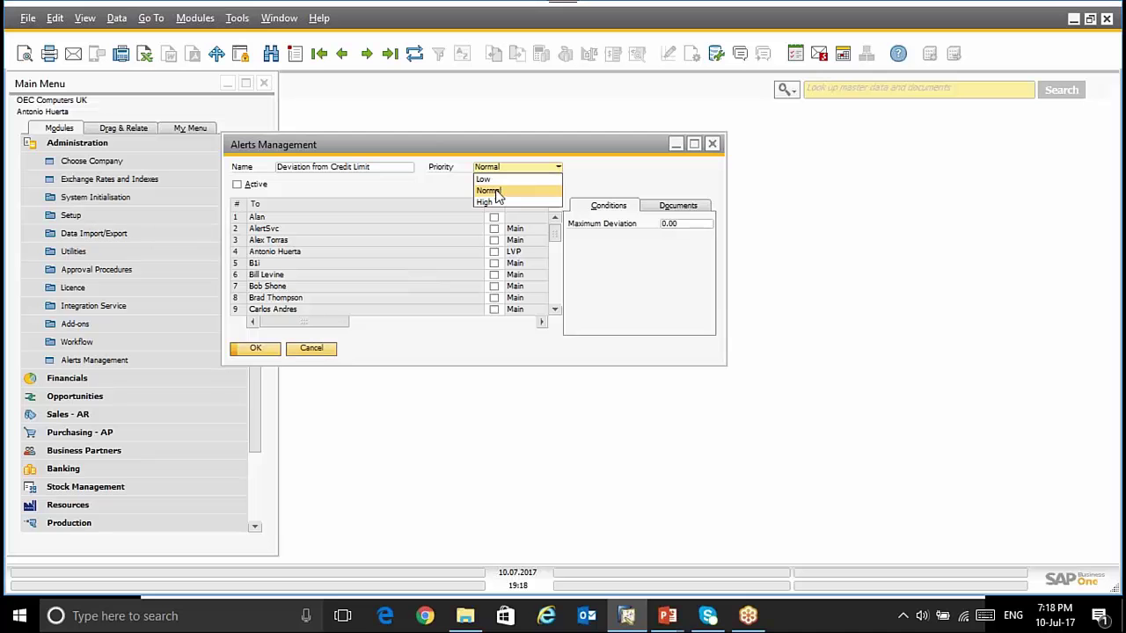
left_click(245, 190)
left_click(238, 186)
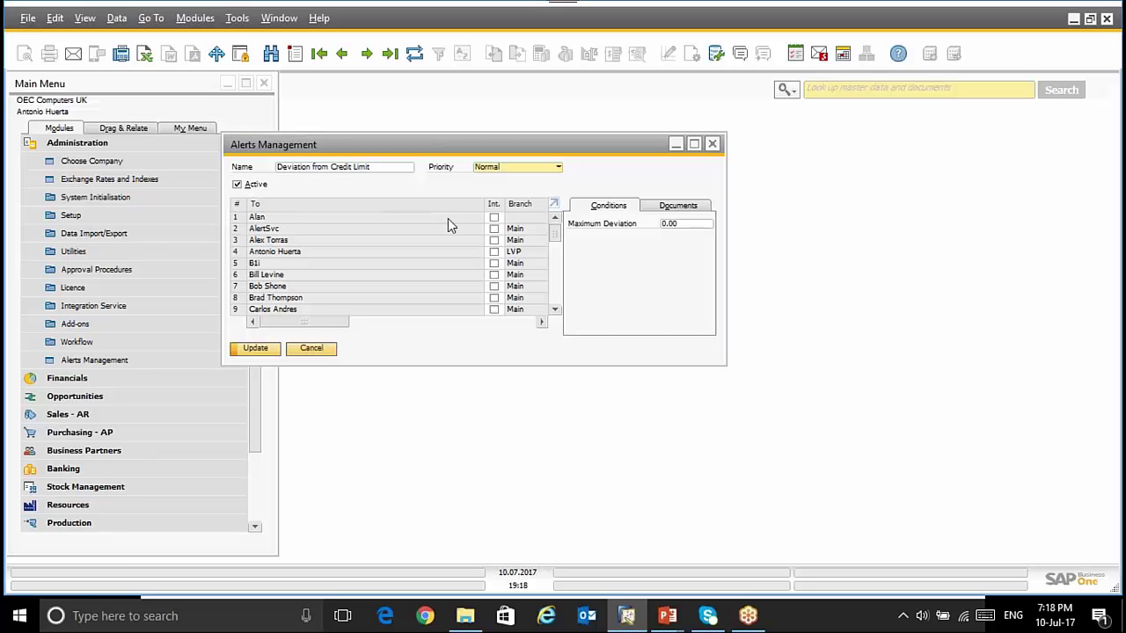
left_click(495, 252)
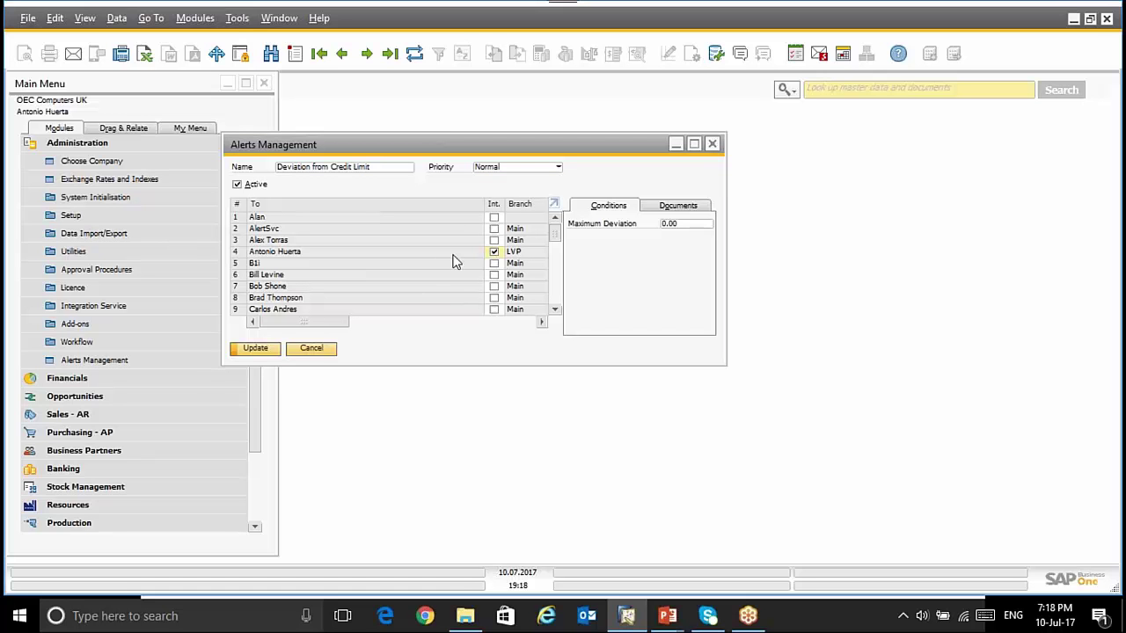
Step: Set the alert's maximum deviation to 50 and apply it to Sales Orders, Deliveries, AR Invoices and AR Down Payment
left_click(670, 224)
type("50")
left_click(692, 209)
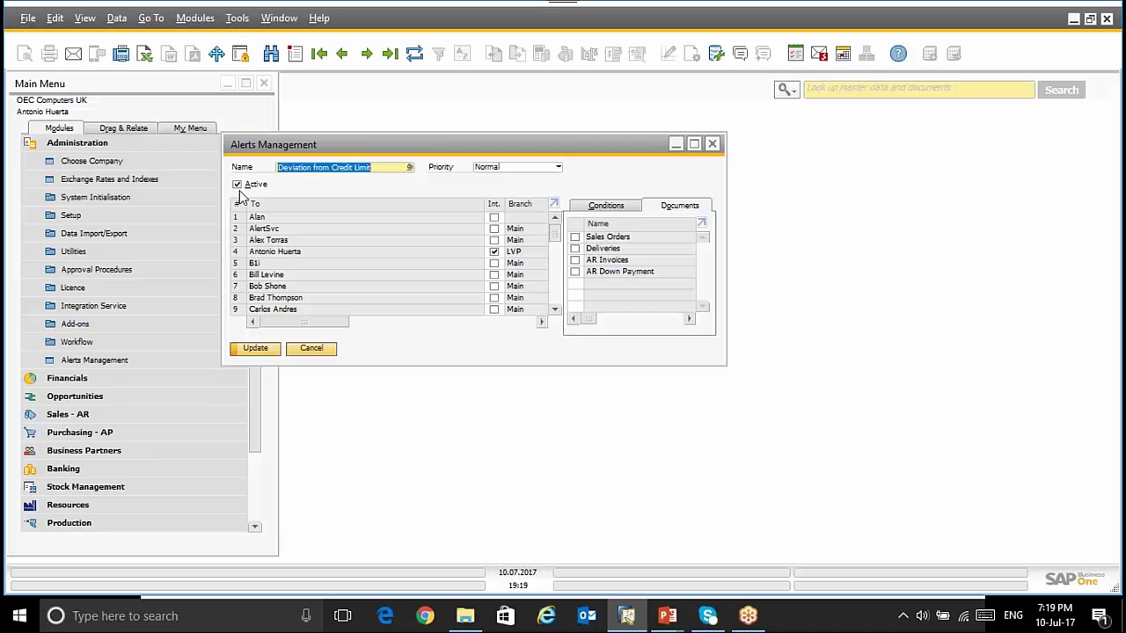
left_click(576, 238)
left_click(576, 248)
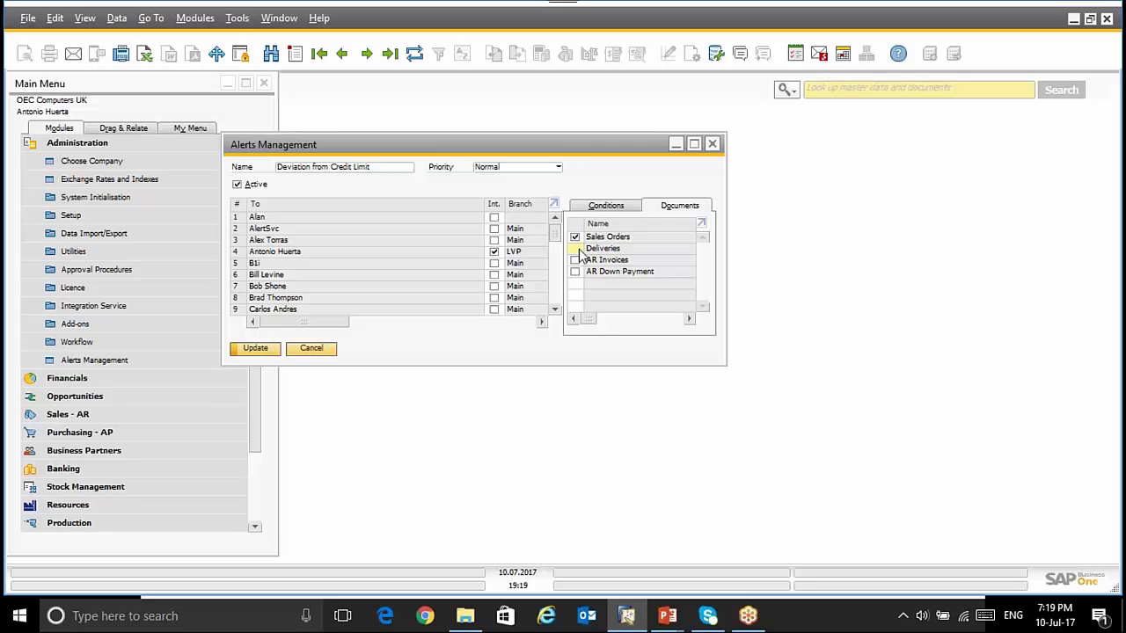
left_click(575, 260)
left_click(575, 272)
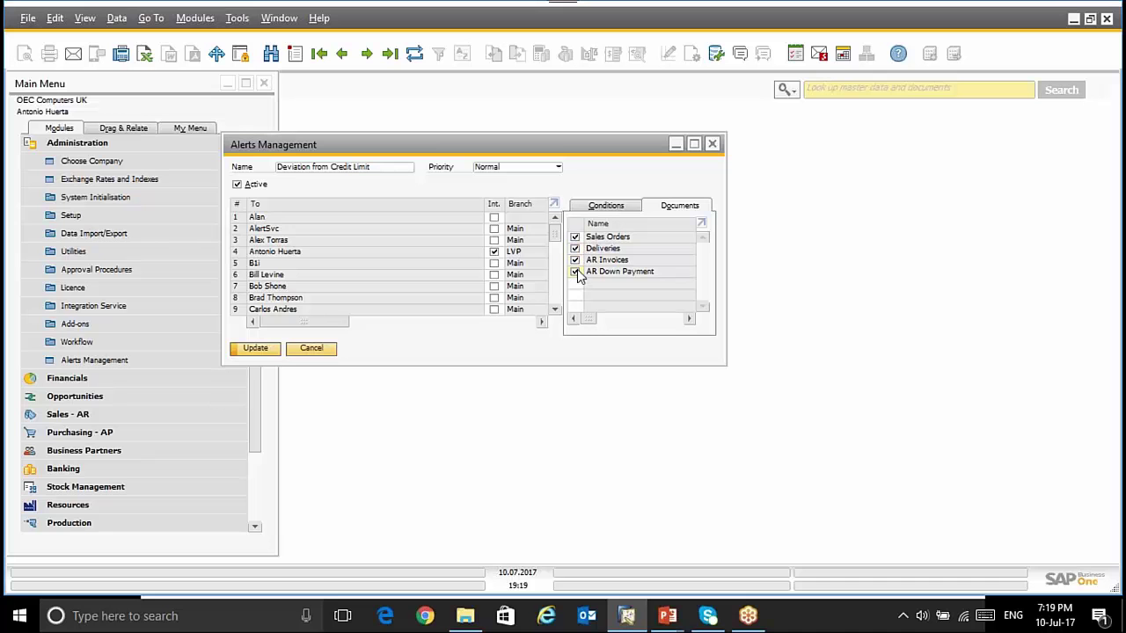
Step: Save the credit limit alert and start a new active alert named "SO in 4 days in SAP" with High priority
left_click(272, 352)
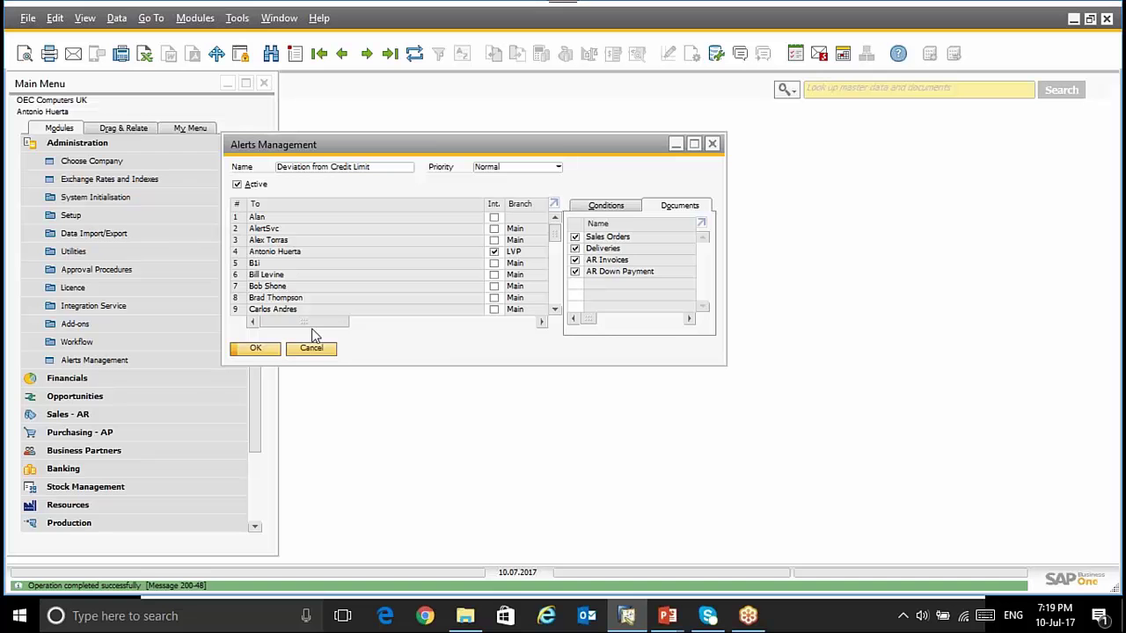
left_click(298, 62)
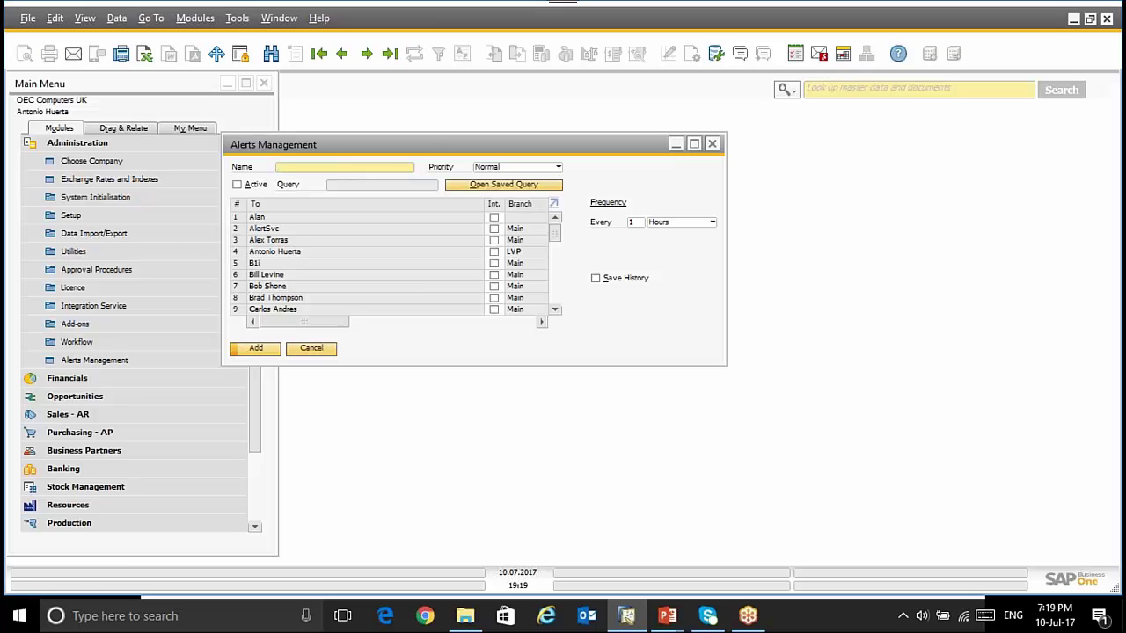
type("SO in 4 days in SAP")
left_click(494, 169)
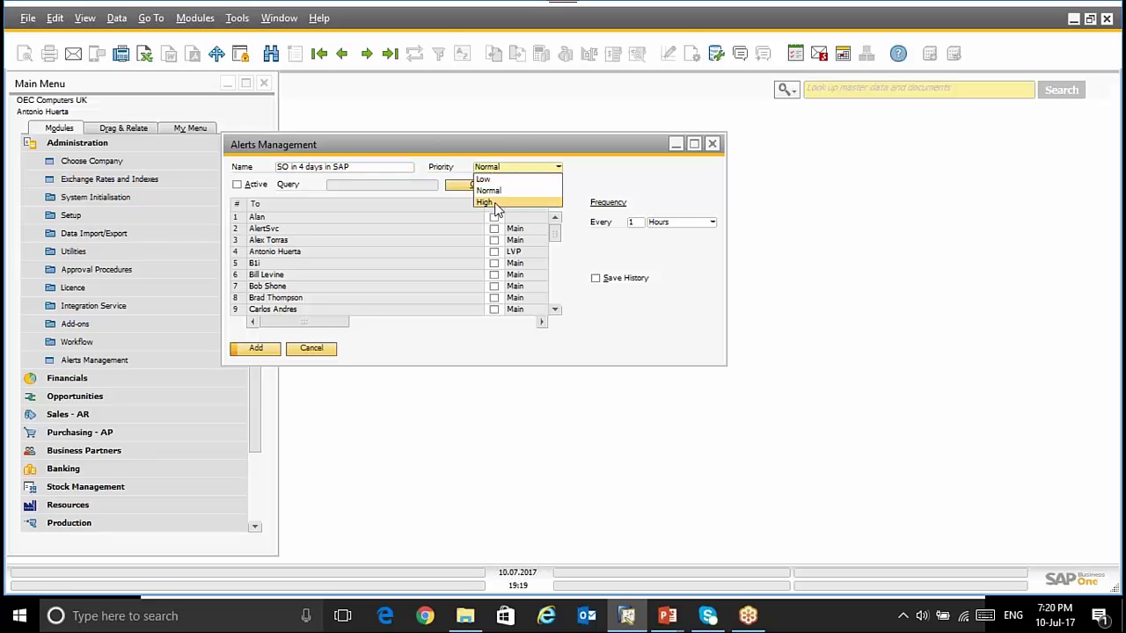
left_click(495, 204)
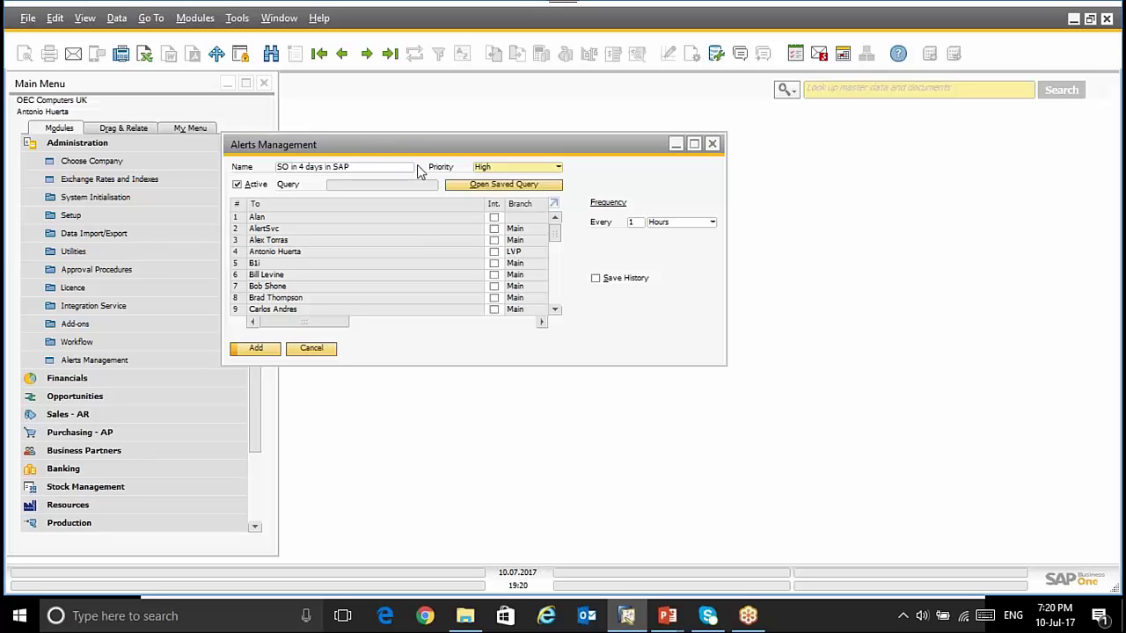
Step: Assign the saved query "Sales quotation in 4 days" from the General category to the new alert
left_click(472, 188)
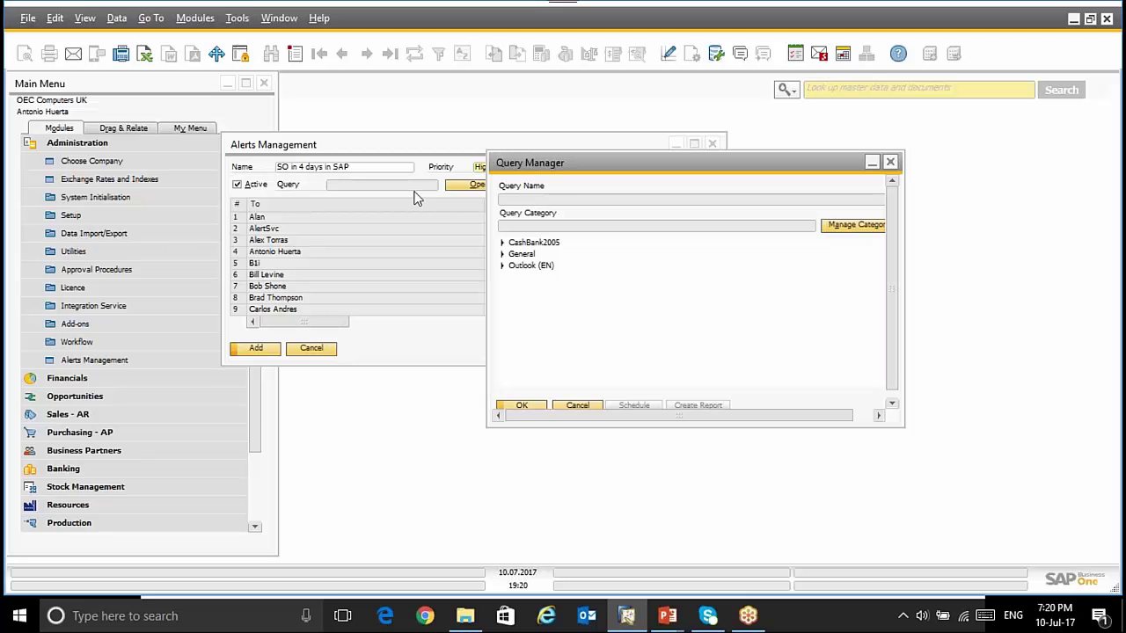
left_click(503, 254)
scroll(540, 345, "down", 4)
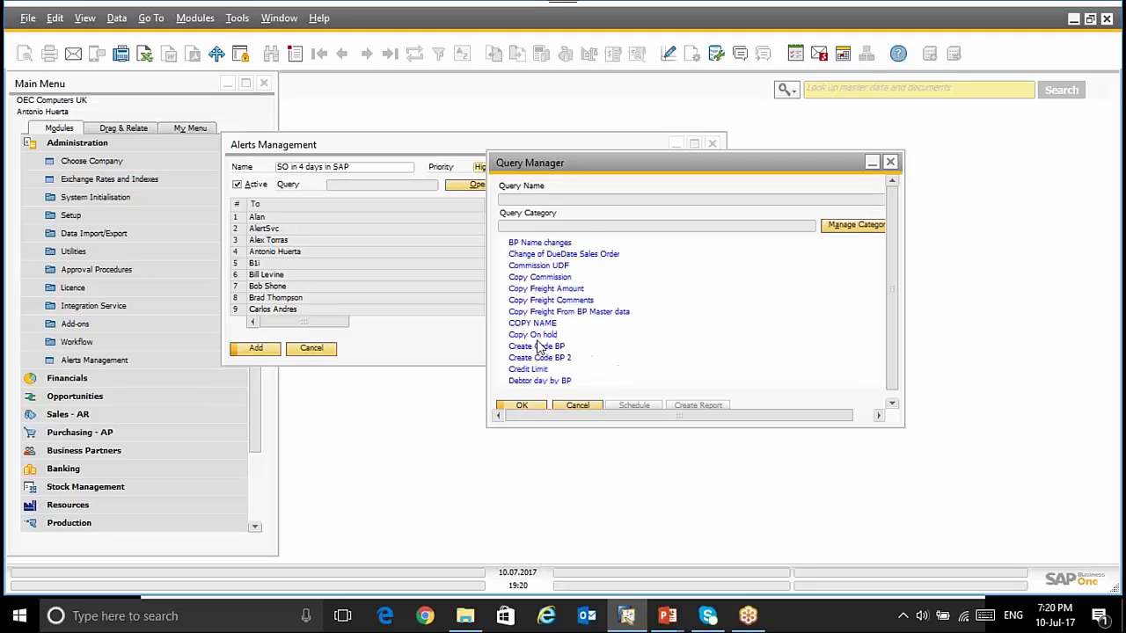
scroll(540, 346, "down", 2)
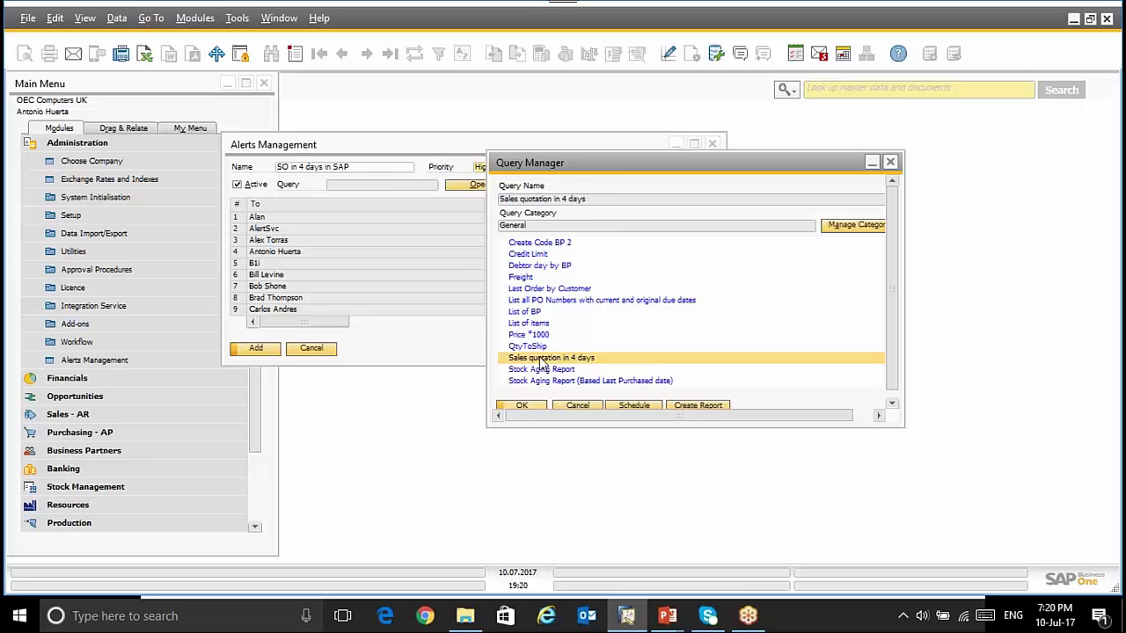
double_click(540, 358)
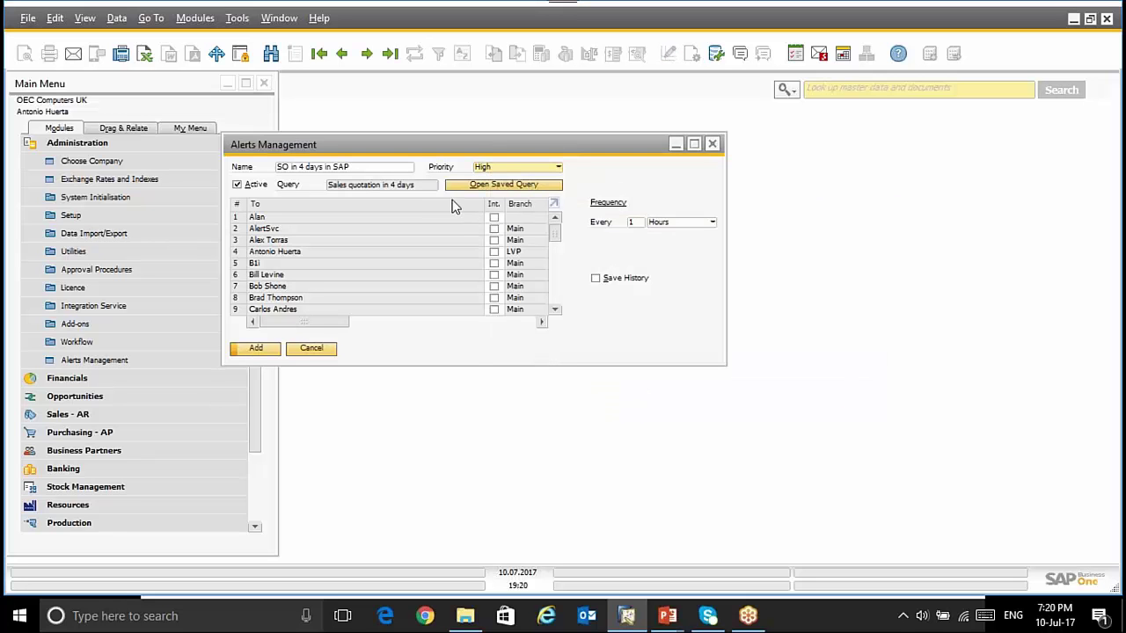
Step: Enable internal notification for the LVP branch user, set the frequency to every 1 day, and add the alert before closing Alerts Management
left_click(495, 252)
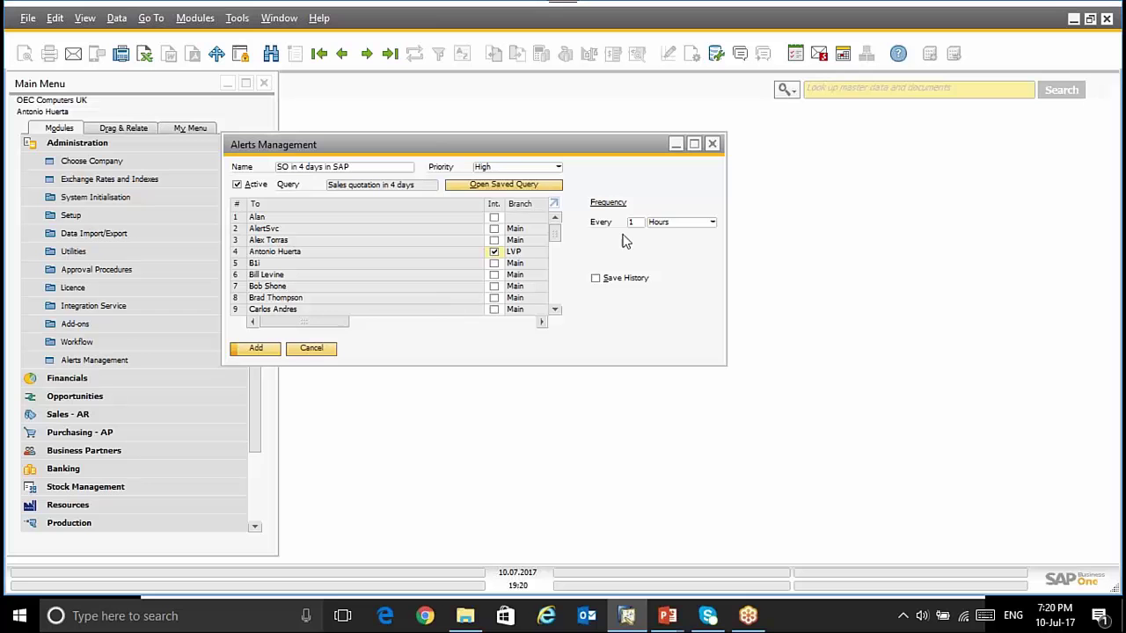
left_click(673, 226)
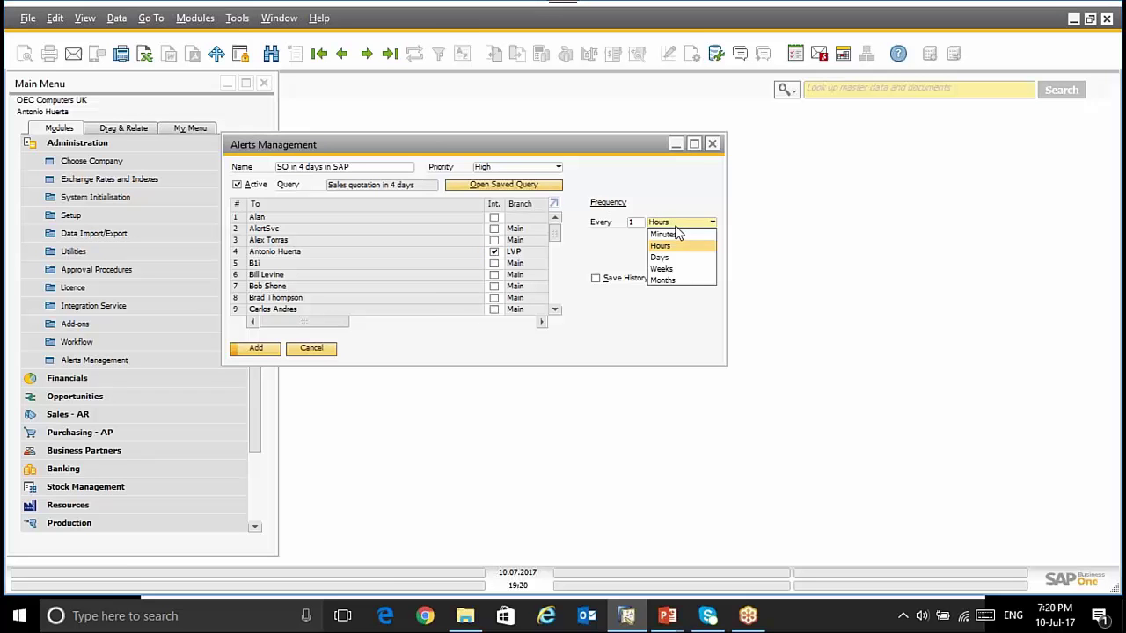
left_click(661, 258)
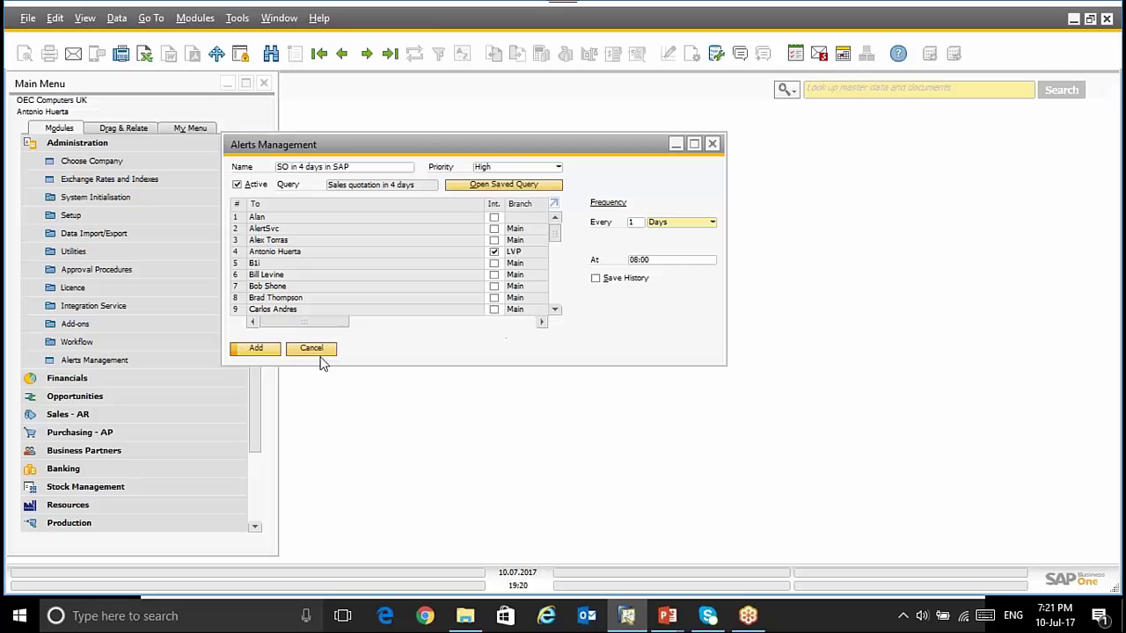
left_click(272, 359)
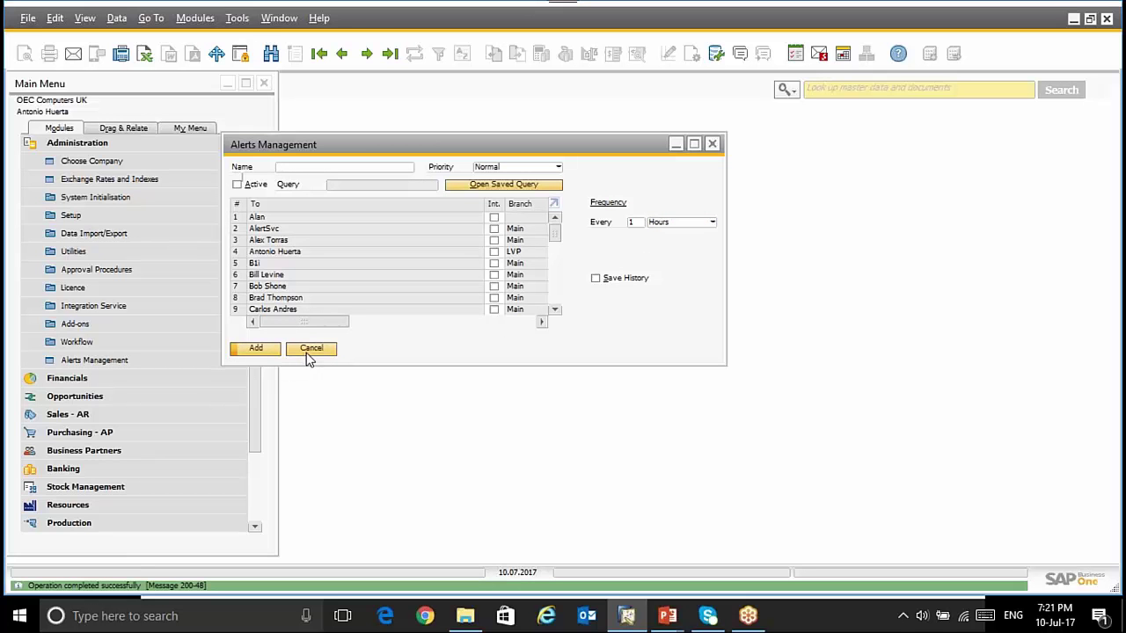
left_click(311, 349)
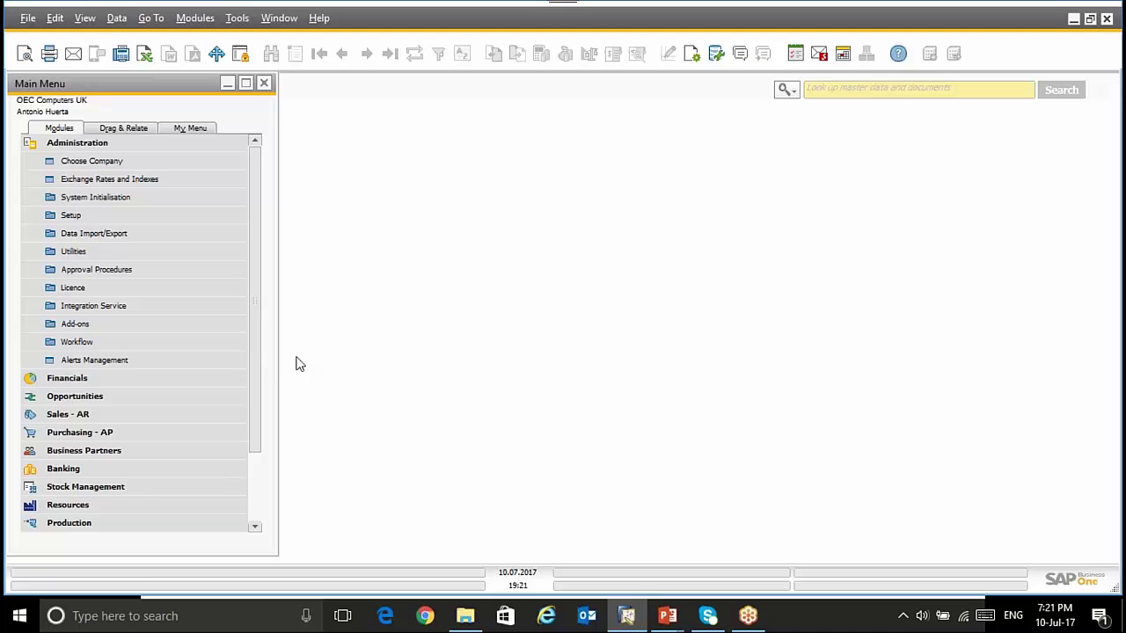
Step: Open the Master Data Cleanup Wizard from the administration utilities and start a new master data cleanup run
left_click(83, 144)
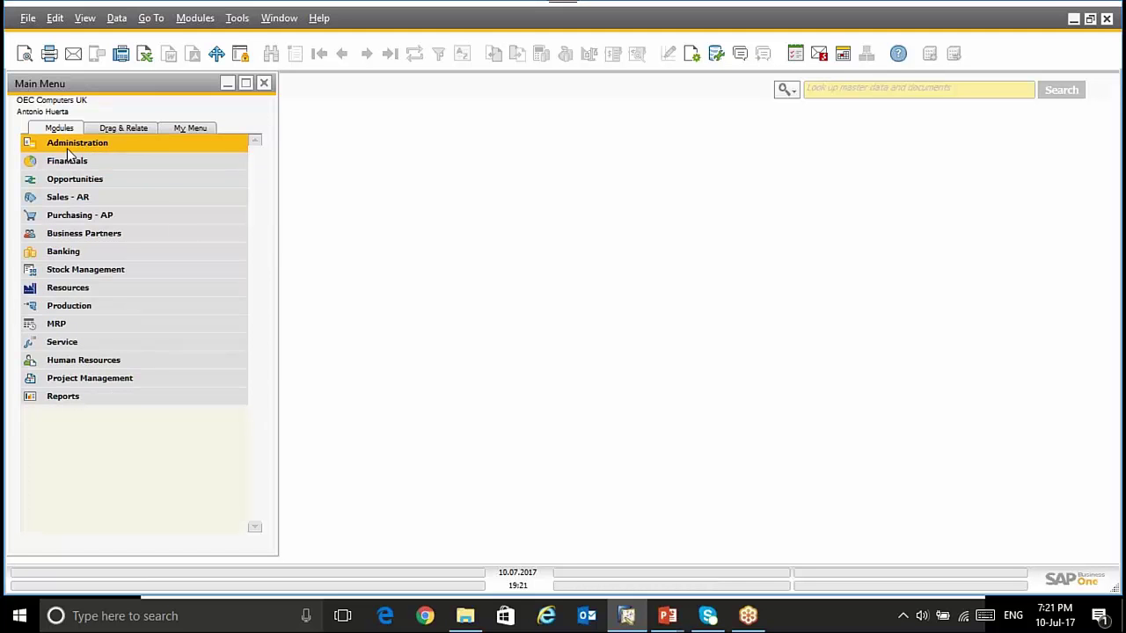
left_click(70, 144)
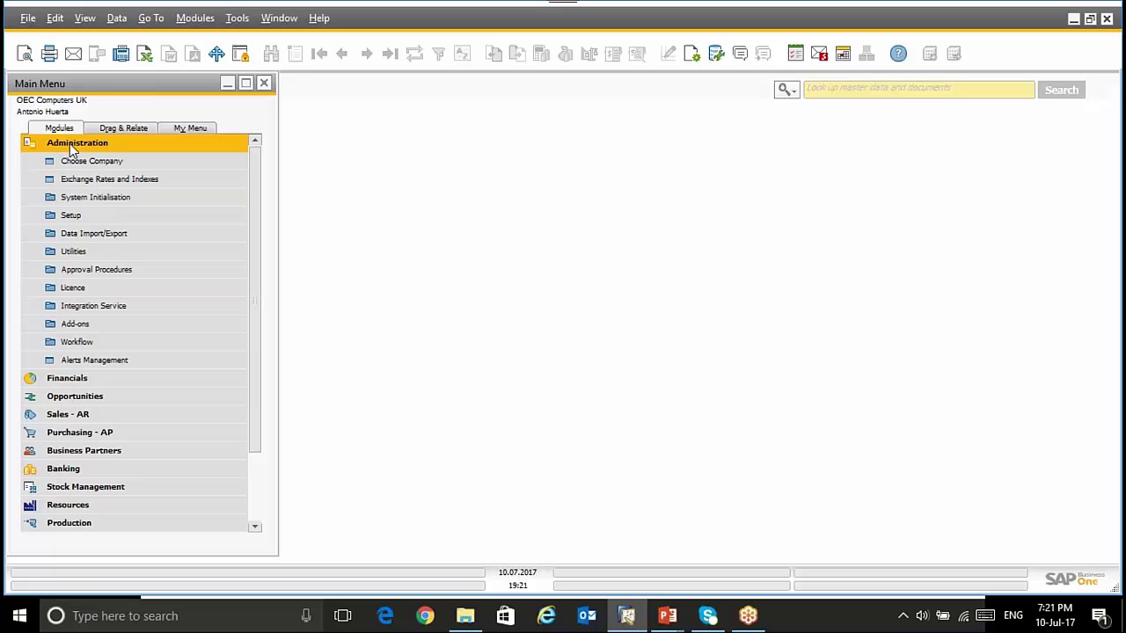
left_click(55, 250)
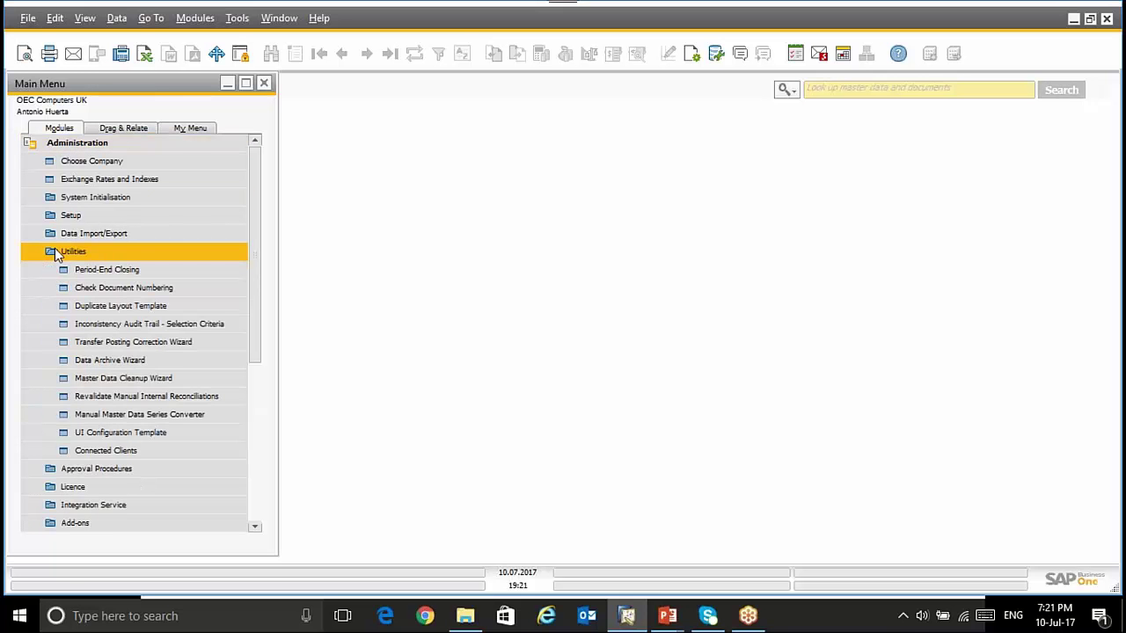
left_click(90, 377)
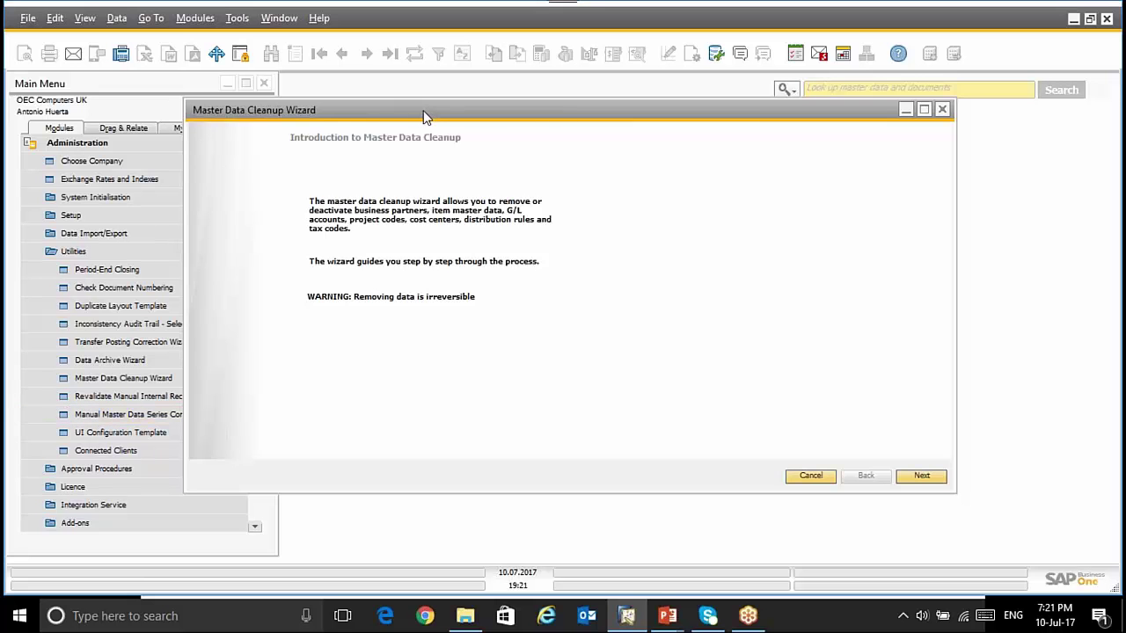
left_click_drag(423, 117, 370, 124)
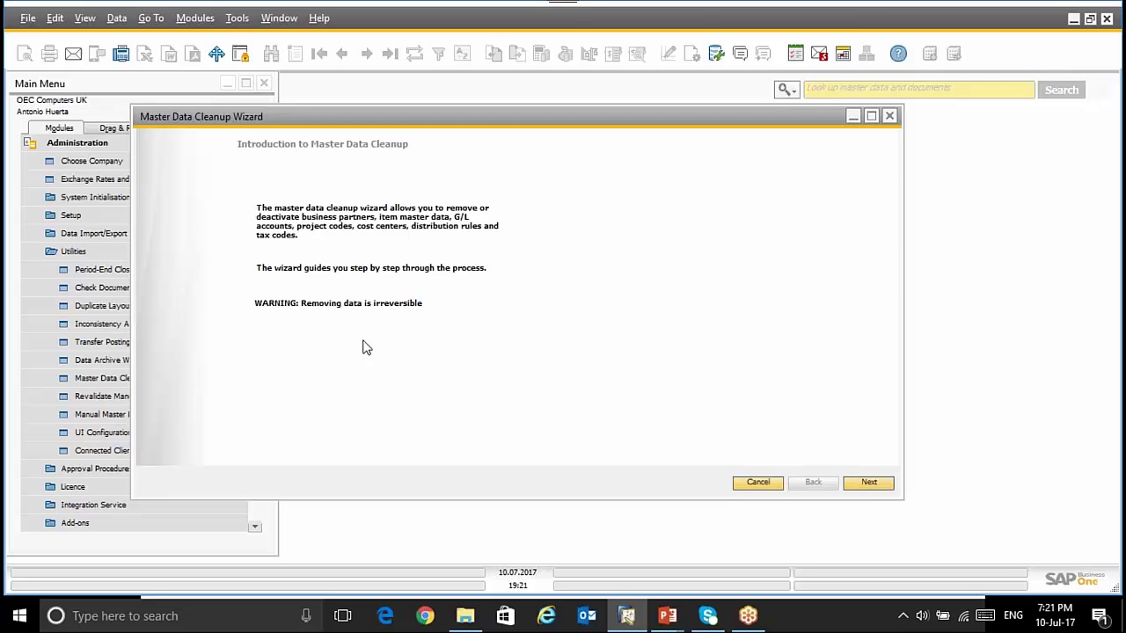
left_click(861, 485)
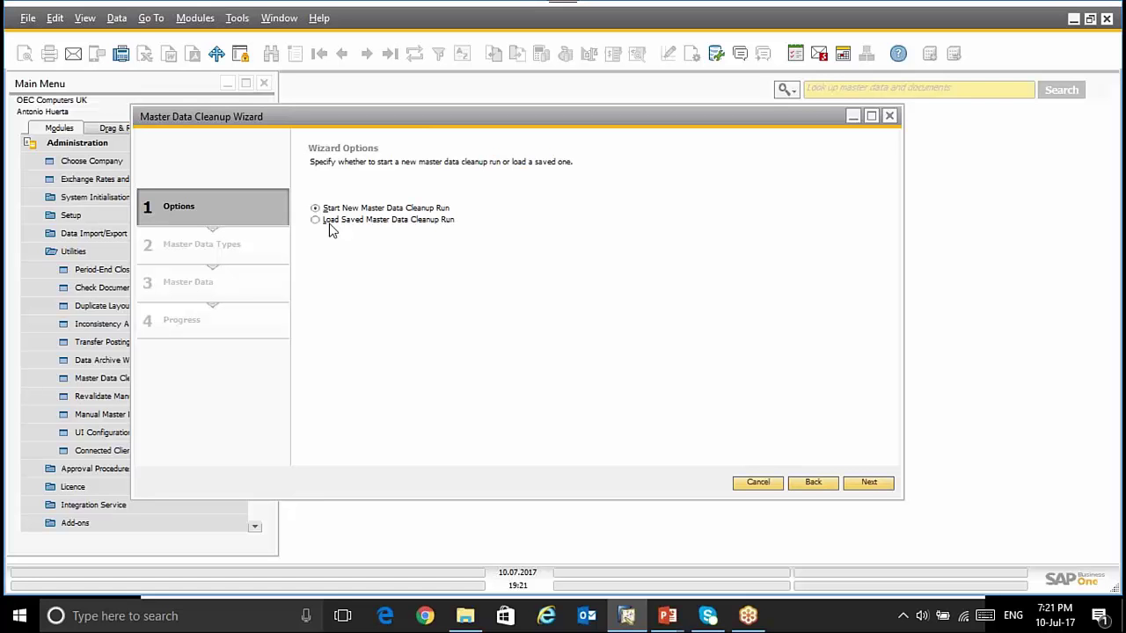
left_click(867, 486)
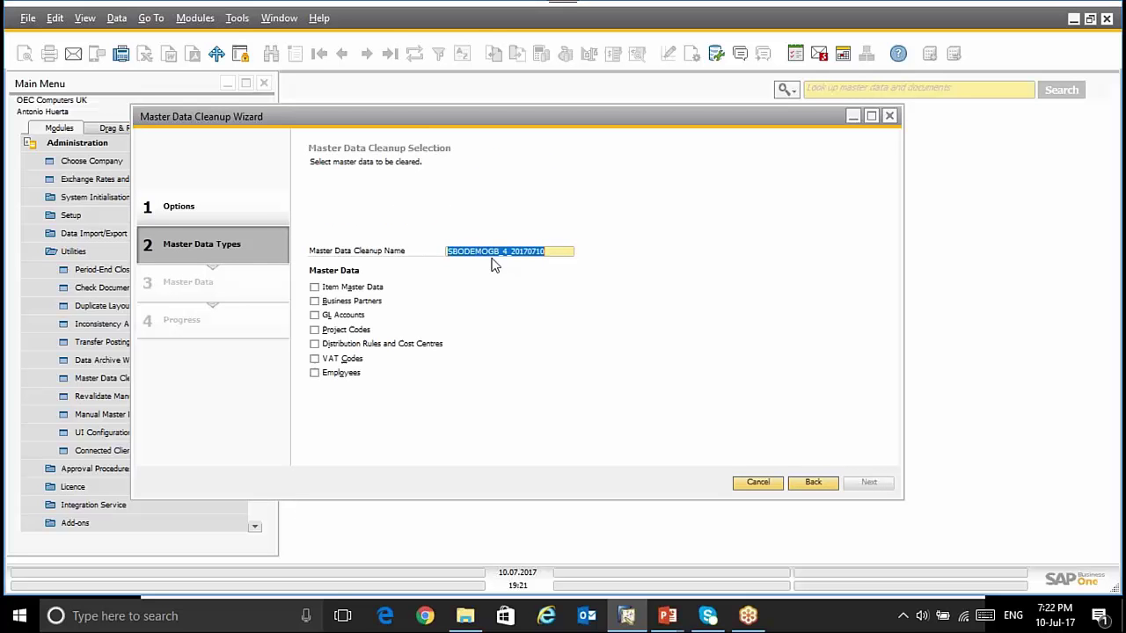
Step: Mark item master data, business partners, GL accounts, project codes, distribution rules and cost centres, VAT codes and employees for cleanup
left_click_drag(549, 251, 417, 274)
left_click(344, 291)
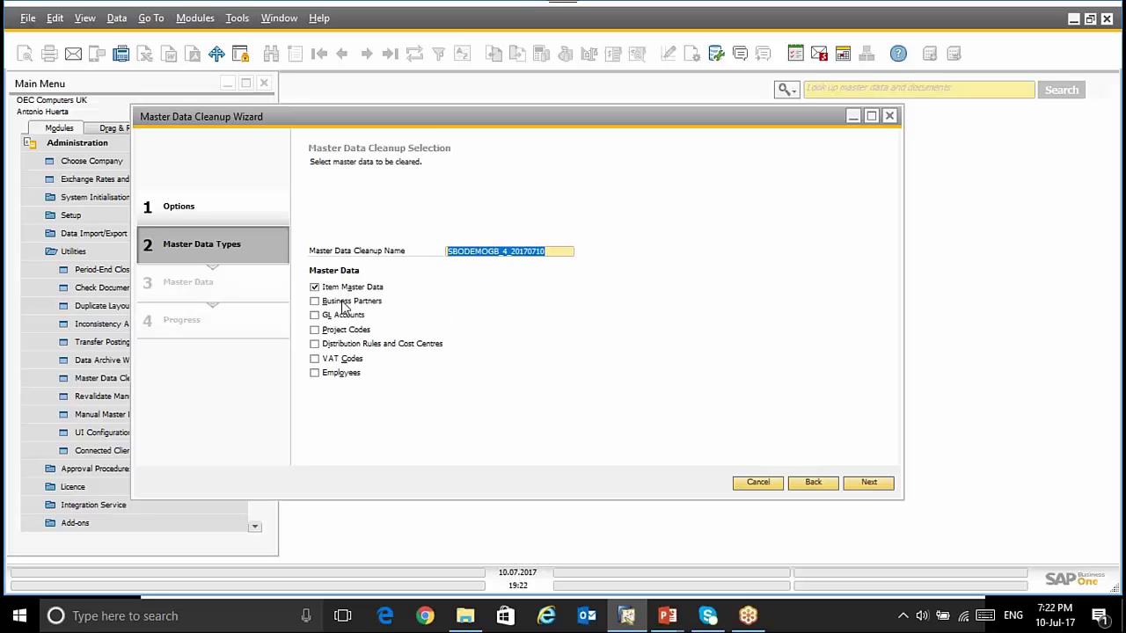
left_click(343, 303)
left_click(333, 316)
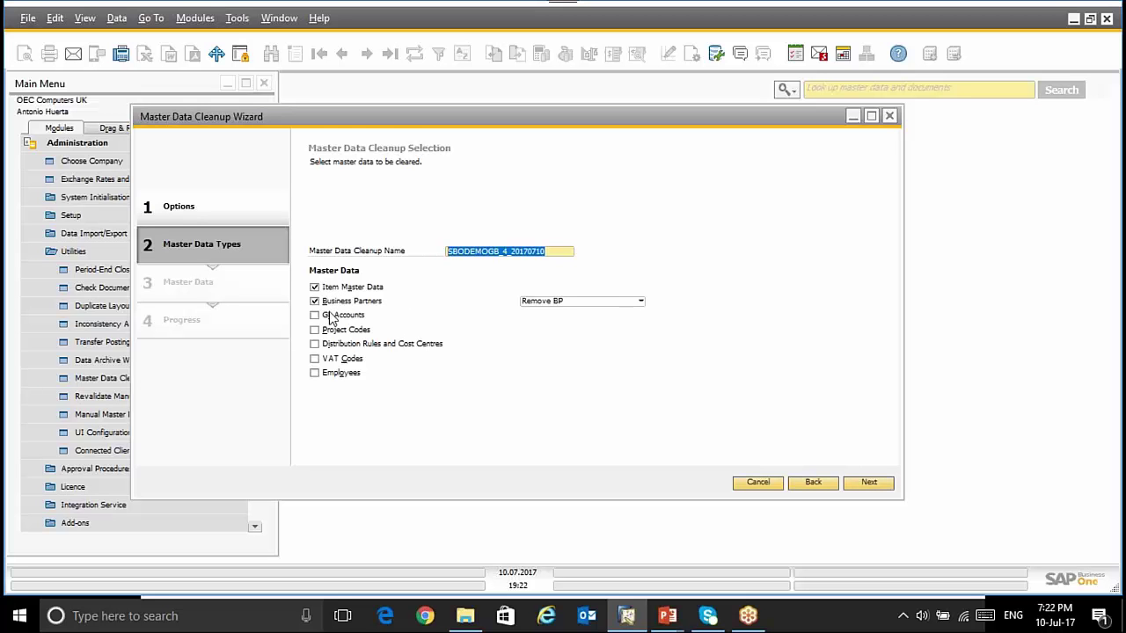
left_click(334, 330)
left_click(334, 344)
left_click(334, 362)
left_click(334, 374)
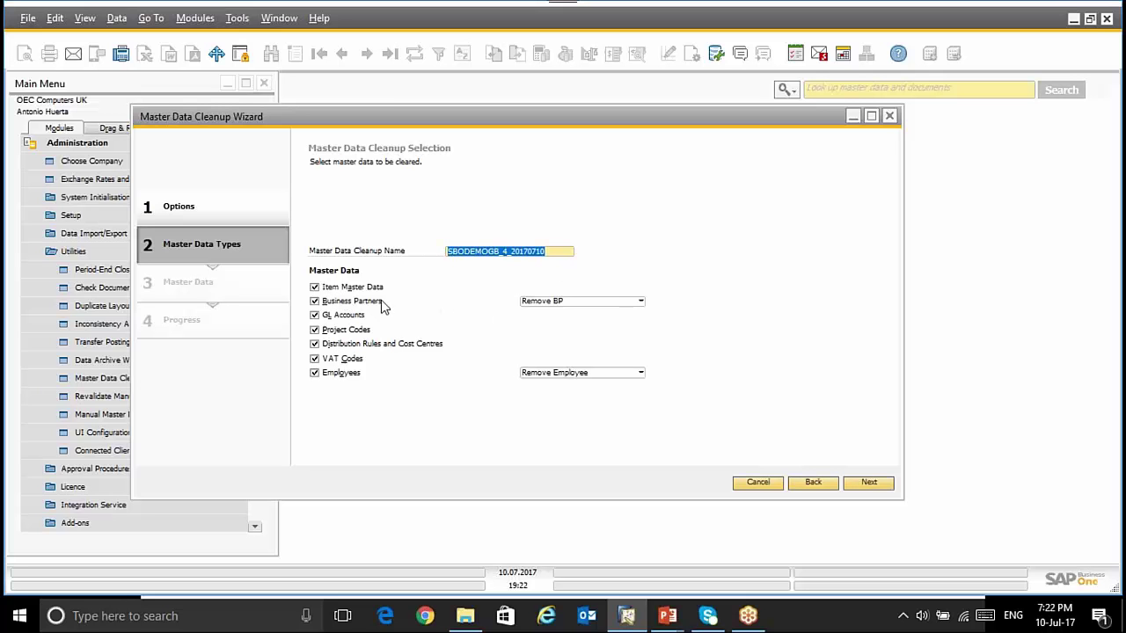
Step: Review the cleanup actions offered for business partners and for employees
left_click(626, 302)
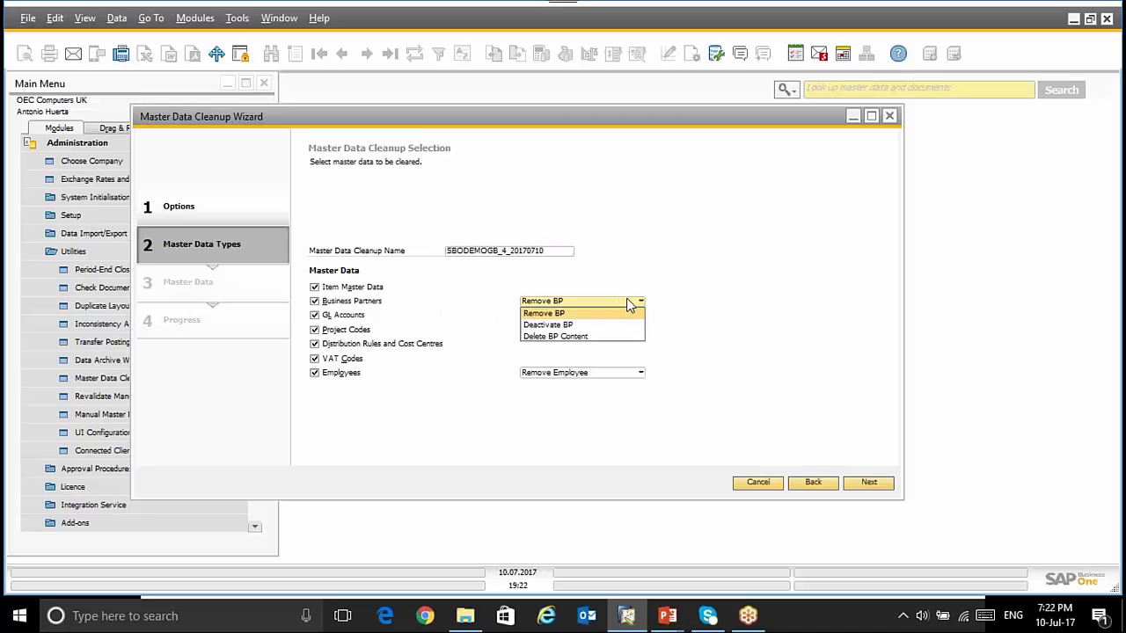
left_click(553, 377)
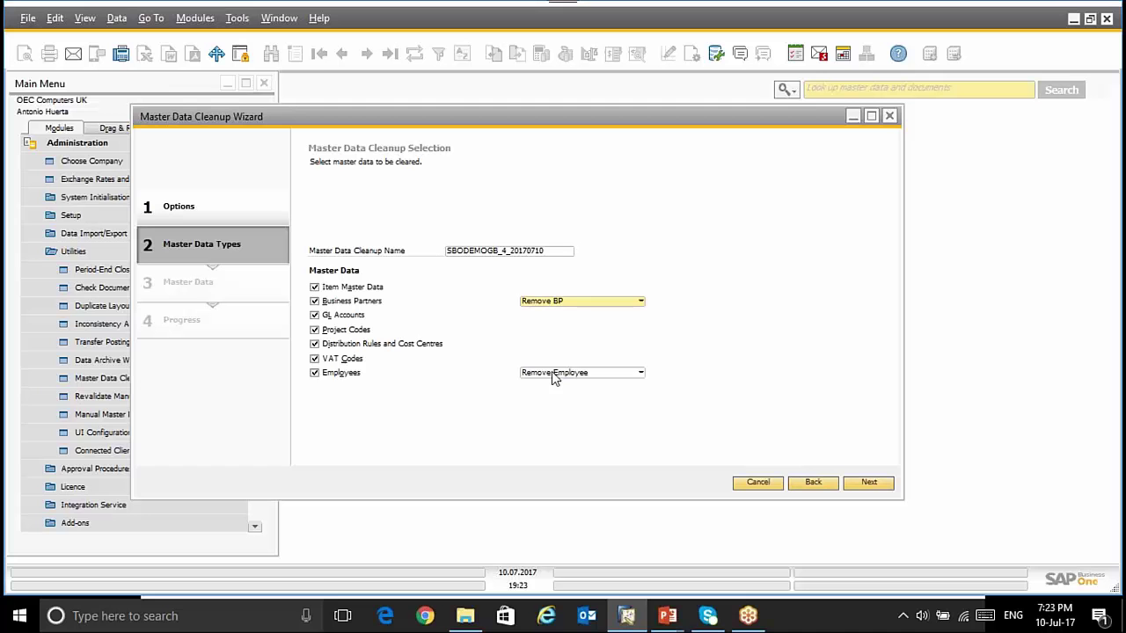
left_click(553, 377)
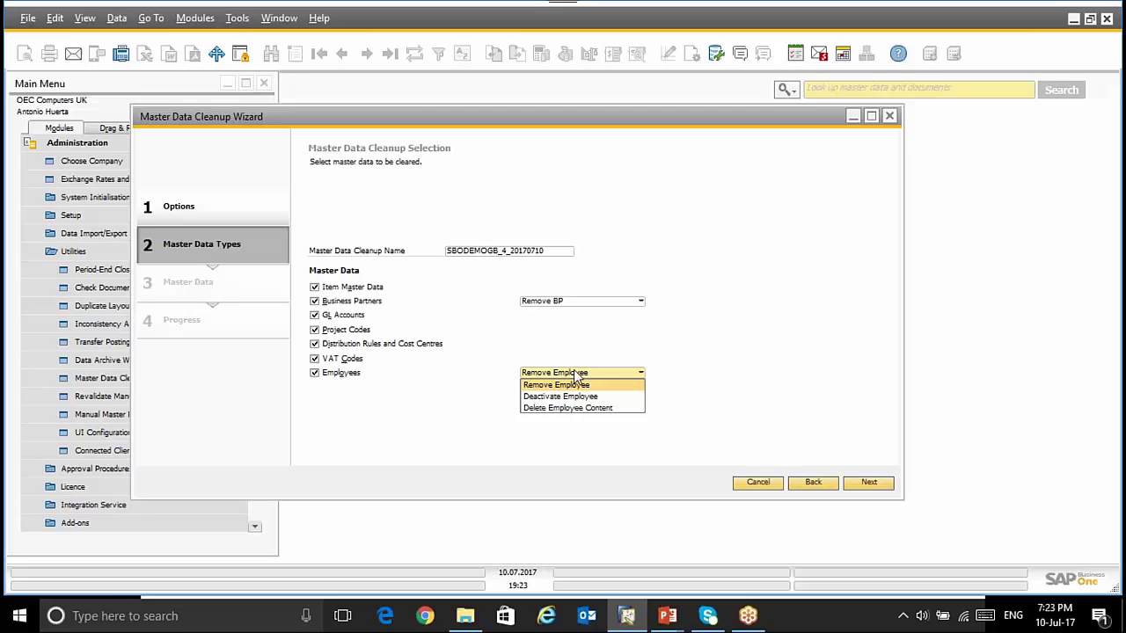
left_click(571, 374)
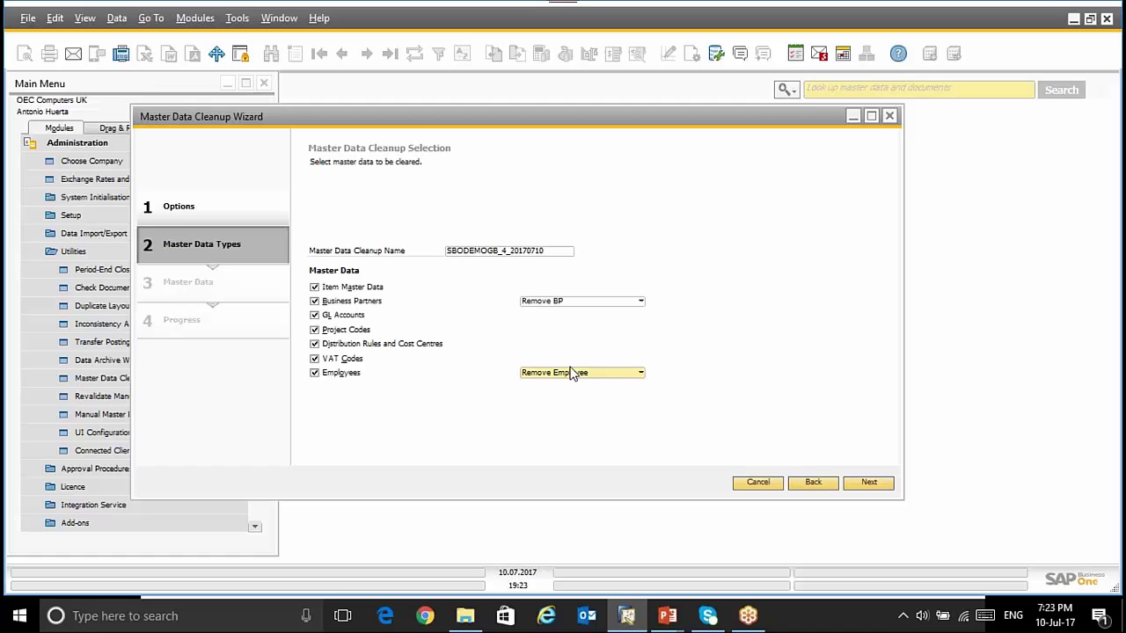
Step: Restrict the cleanup to Business Partners only, set its action to Deactivate BP, and proceed to the business partner selection
left_click(343, 377)
left_click(352, 365)
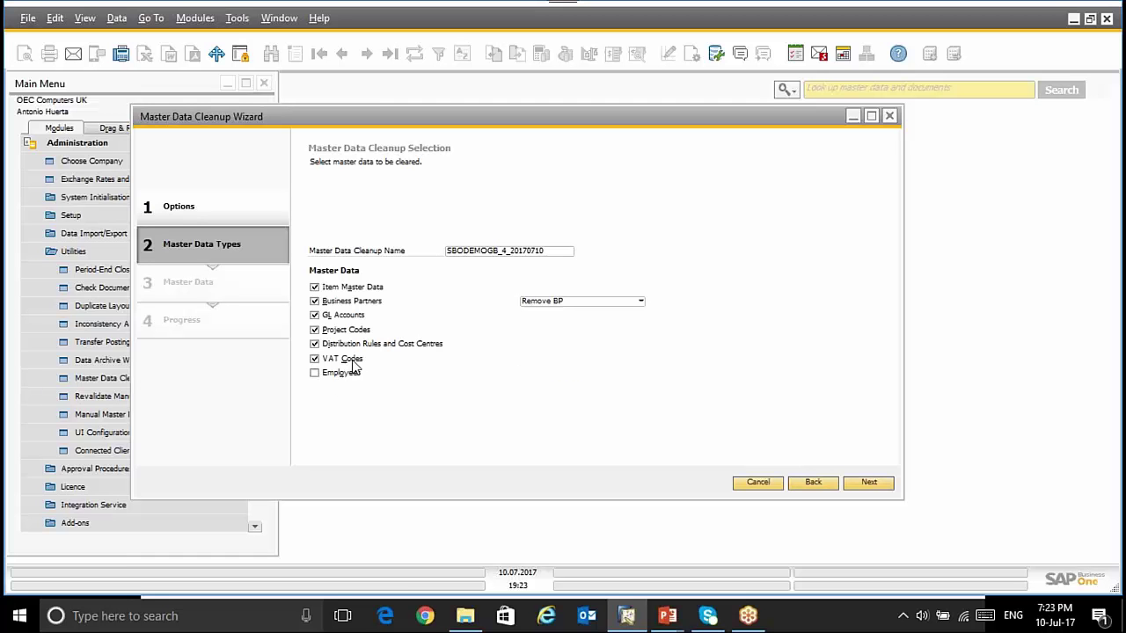
left_click(356, 341)
left_click(356, 332)
left_click(347, 318)
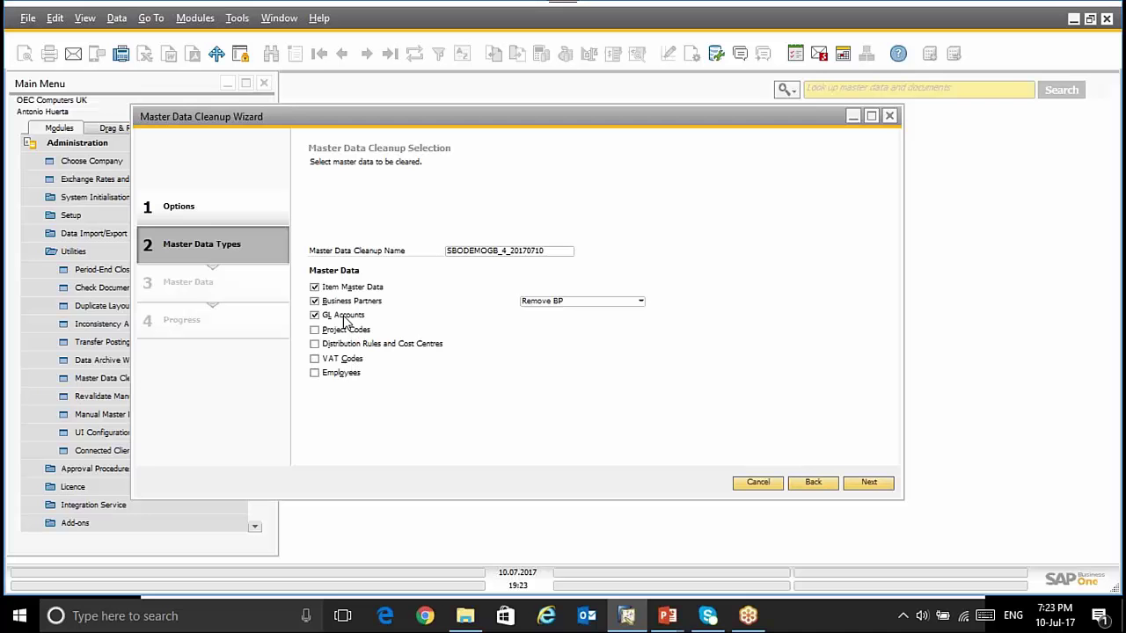
left_click(350, 290)
left_click(555, 302)
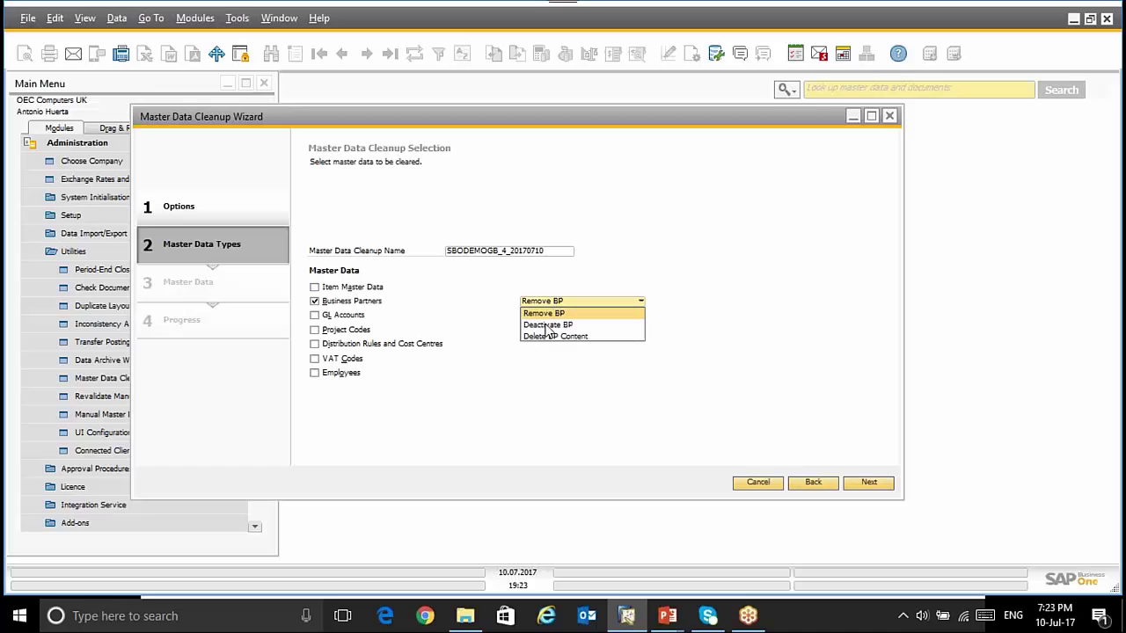
left_click(561, 325)
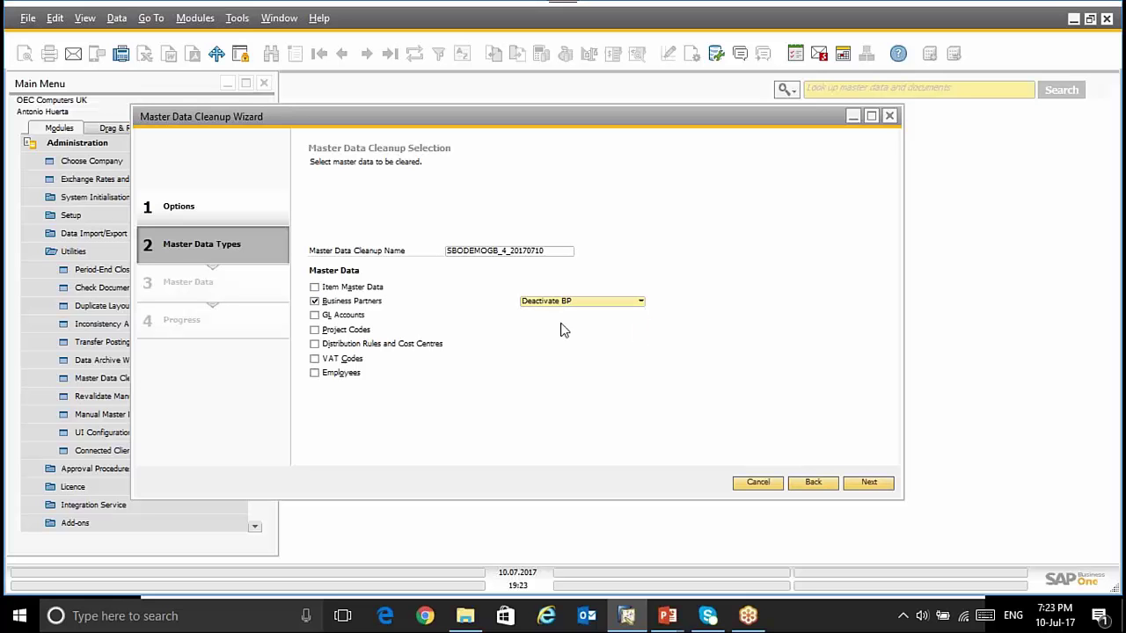
left_click(871, 489)
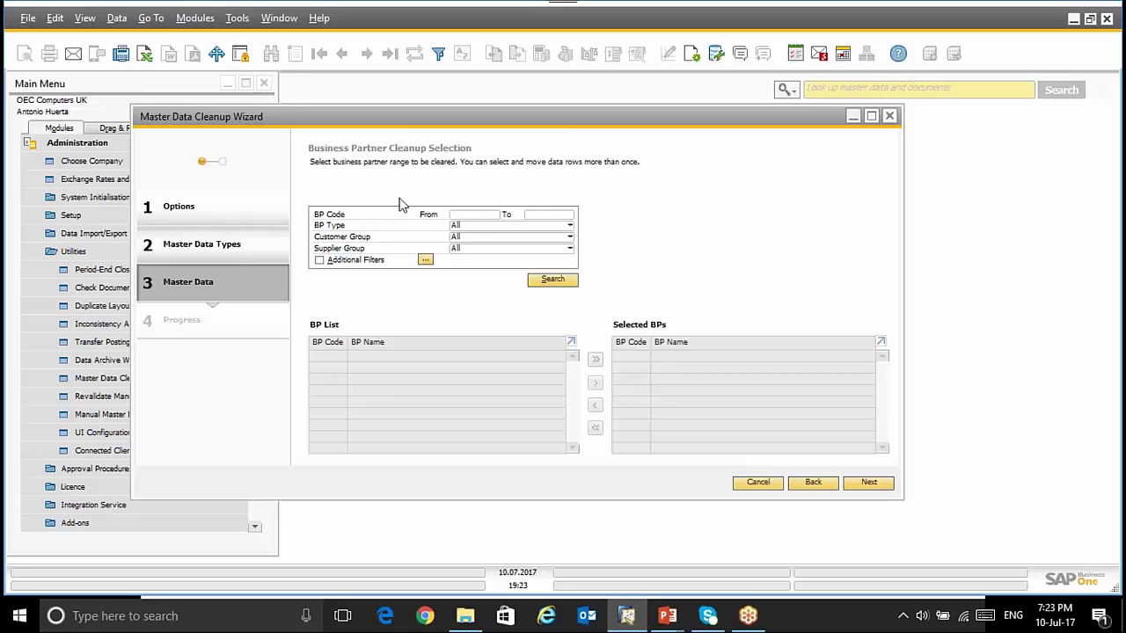
Step: Review the BP code range, BP type, customer group and supplier group criteria, and open the additional filters
left_click(472, 216)
left_click(560, 215)
left_click(470, 227)
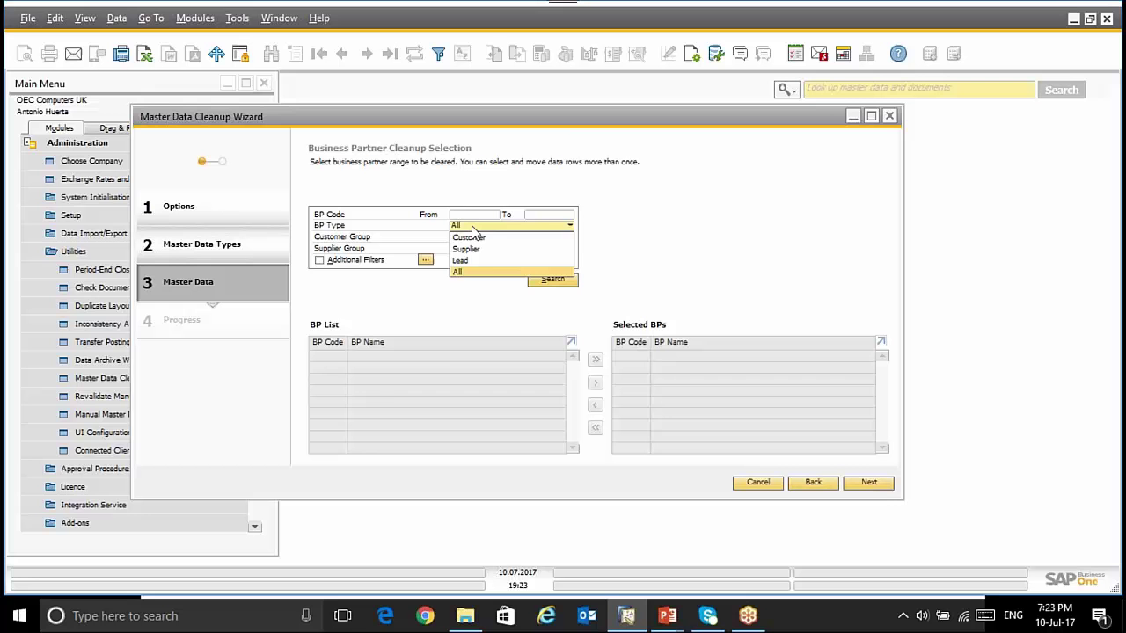
left_click(472, 227)
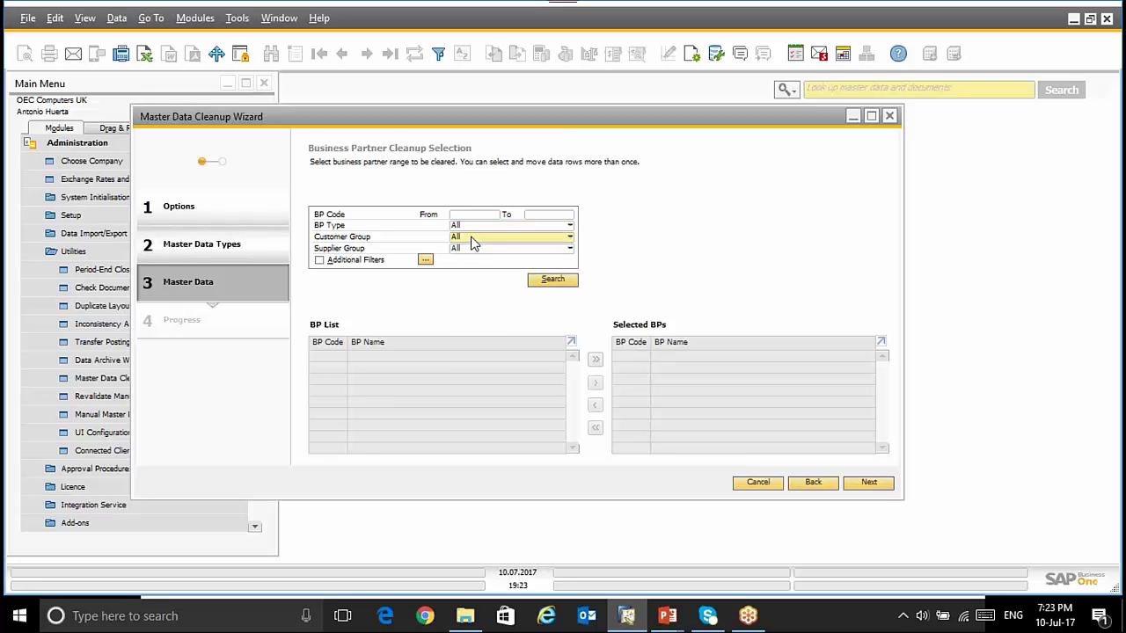
left_click(472, 239)
left_click(471, 246)
left_click(425, 262)
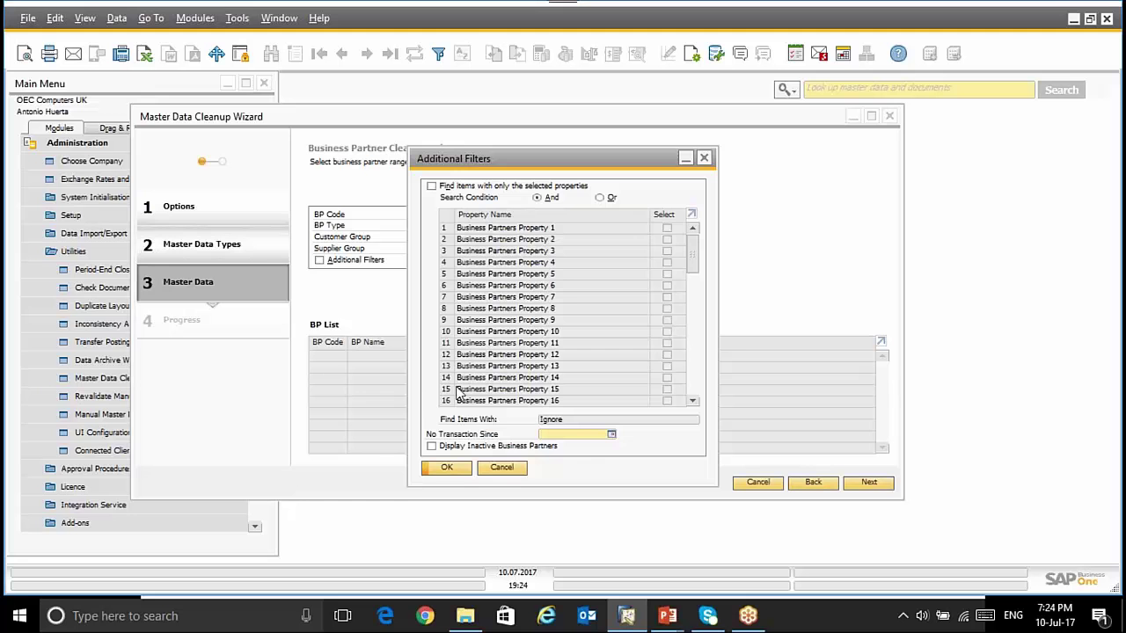
Step: Dismiss the additional filters and search with both ends of the BP code range set to the second business partner in the list
left_click(495, 468)
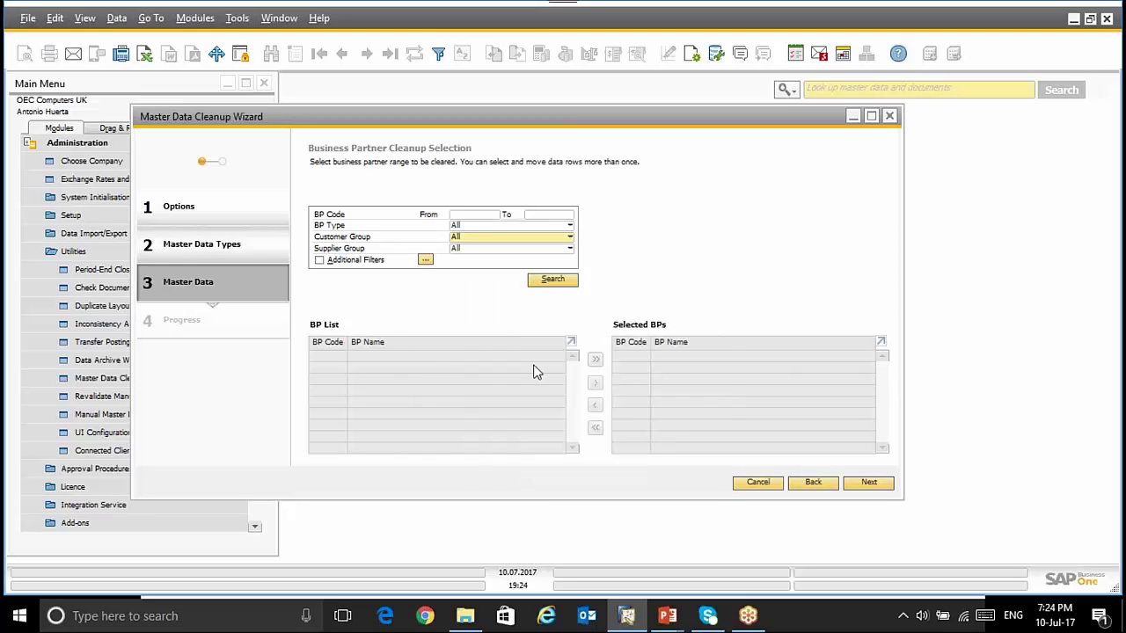
left_click(493, 216)
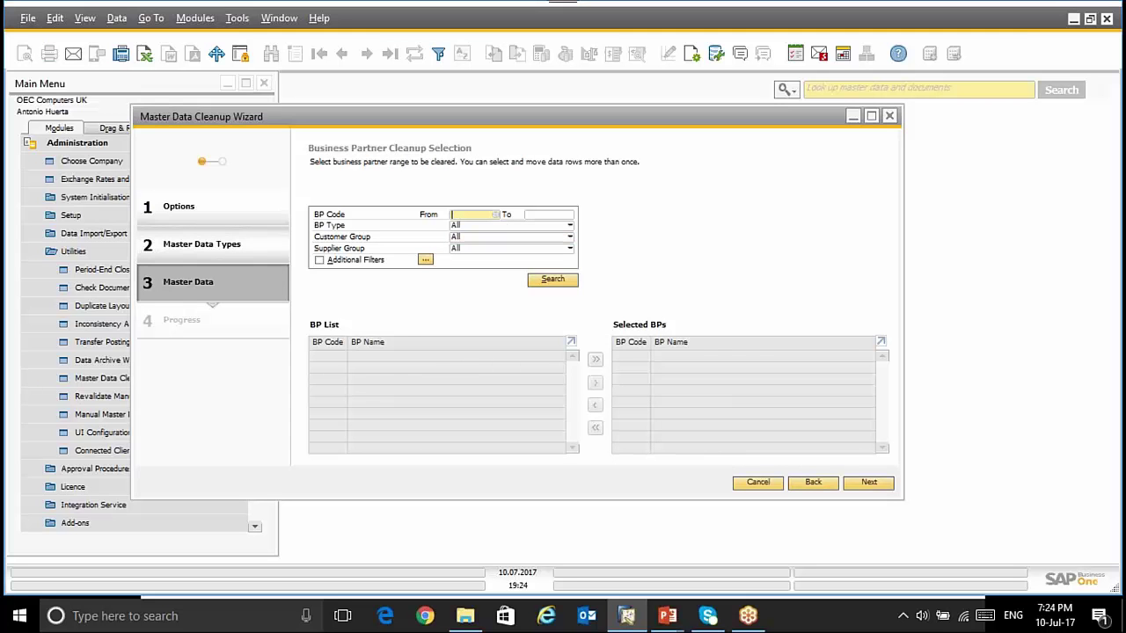
left_click(495, 216)
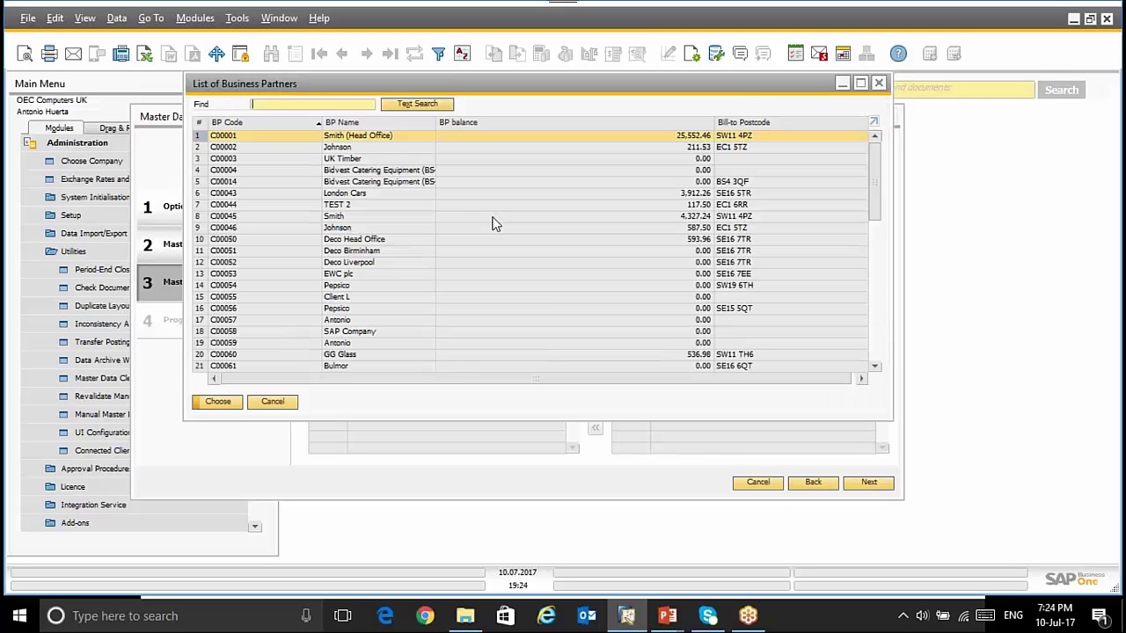
double_click(321, 150)
left_click(554, 216)
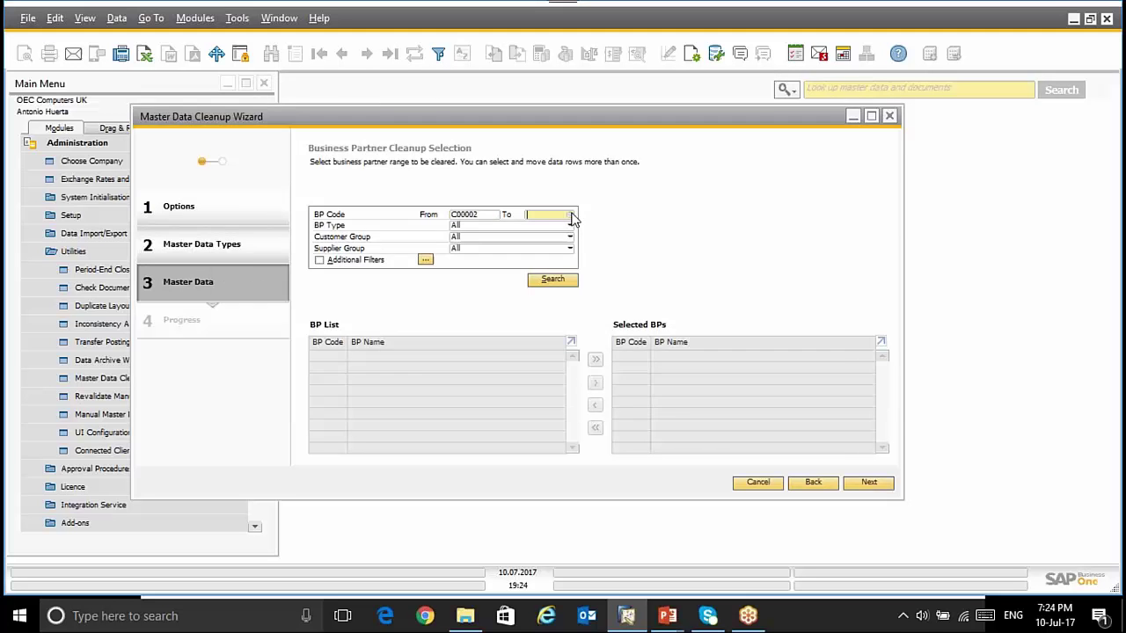
left_click(569, 216)
double_click(319, 151)
left_click(554, 281)
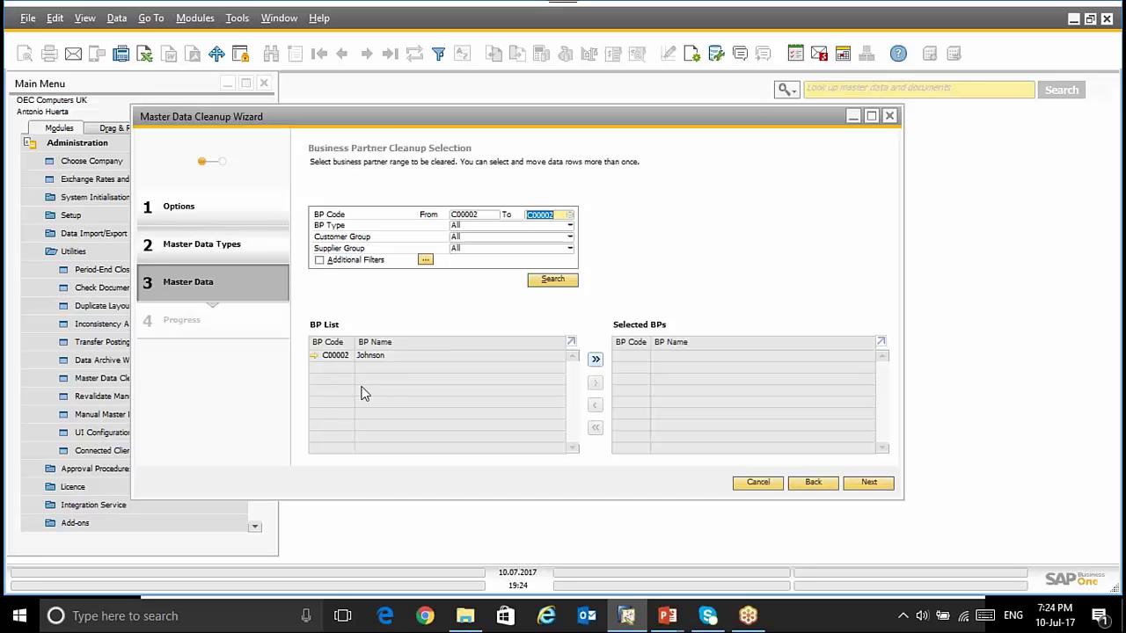
Step: Move the found business partner to the Selected BPs and accept the recommendation to deactivate it
left_click(383, 359)
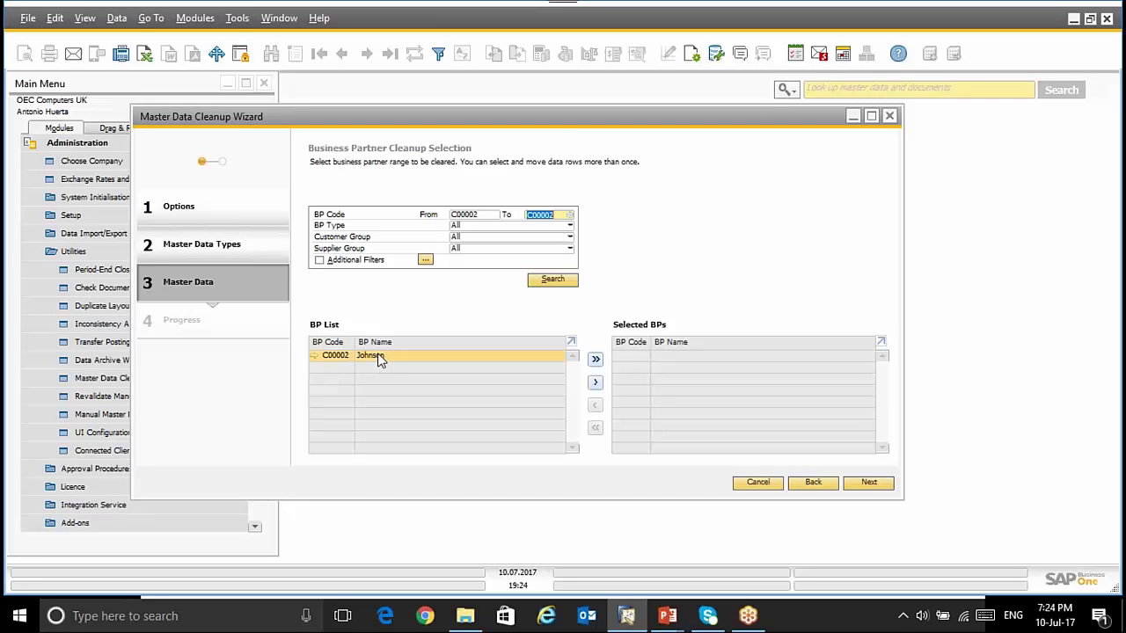
left_click(594, 383)
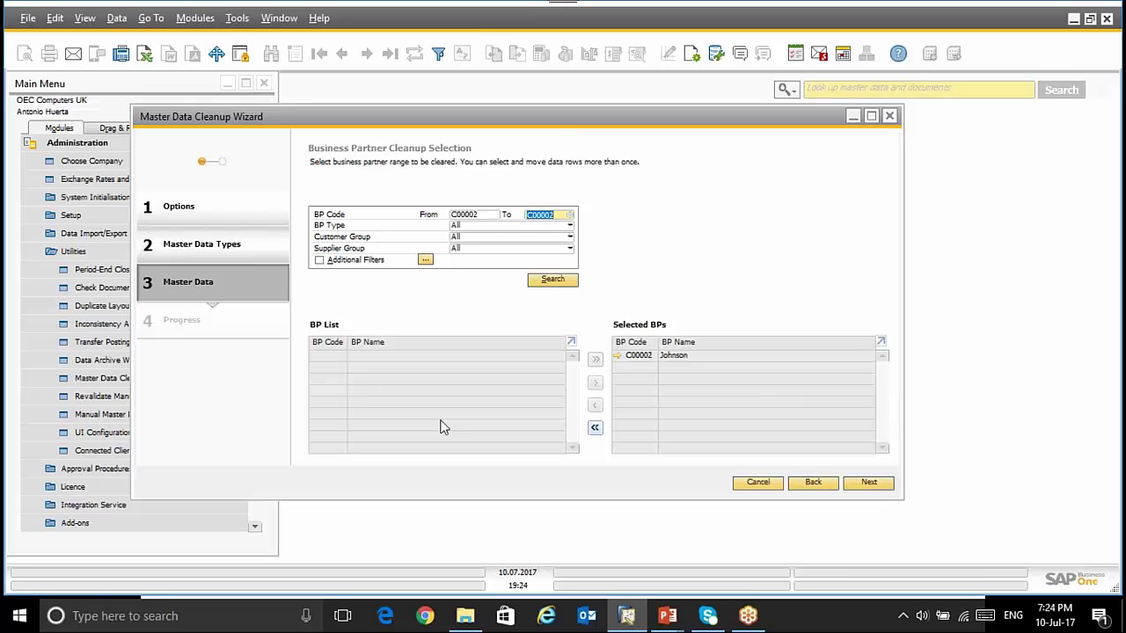
left_click(867, 485)
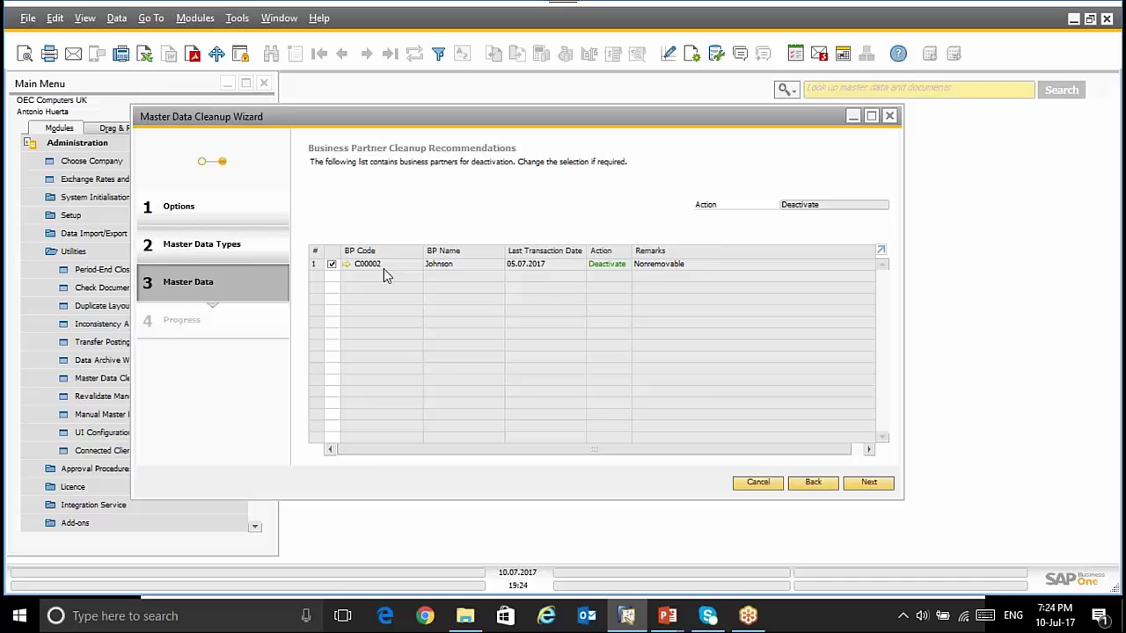
mouse_move(383, 275)
left_click(869, 484)
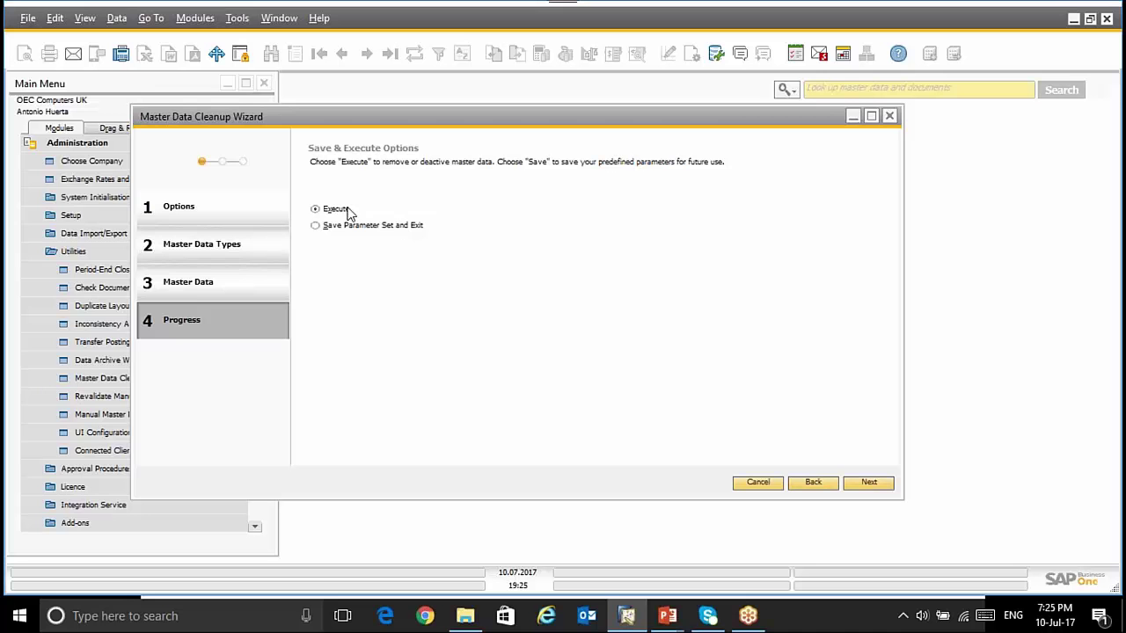
Step: Execute the master data cleanup, go through its summary and finish the wizard
left_click(851, 489)
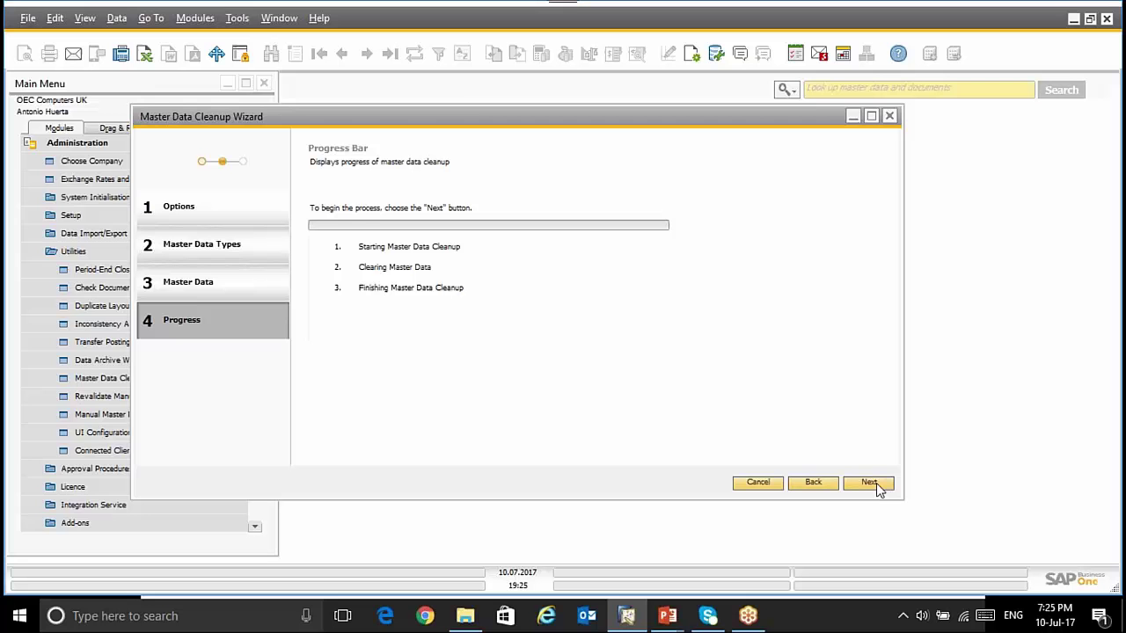
left_click(873, 487)
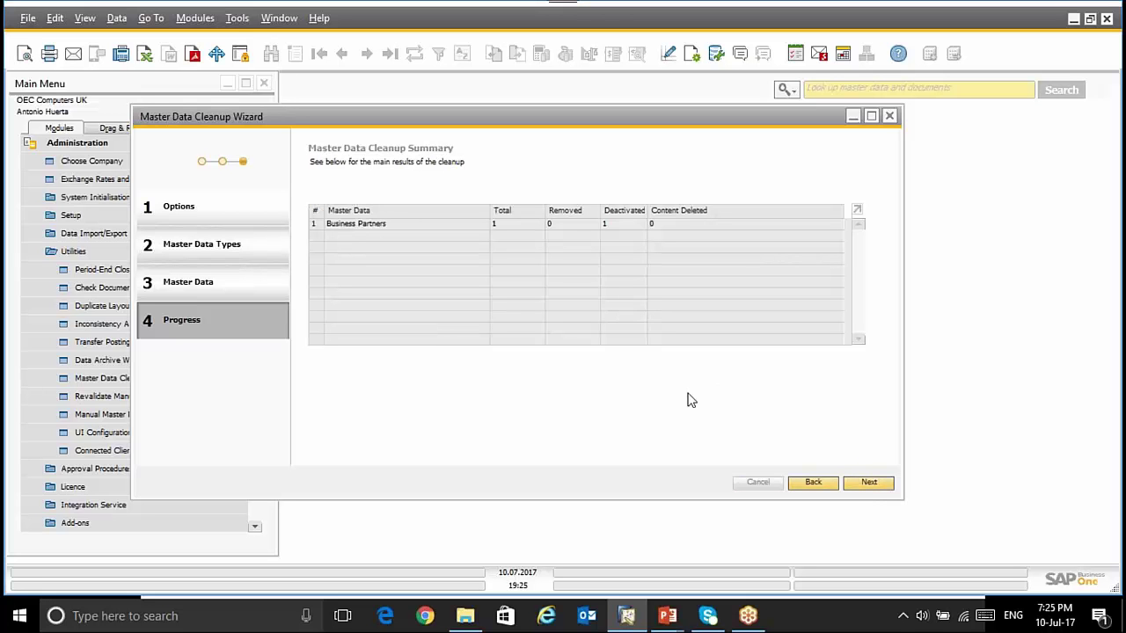
left_click(330, 227)
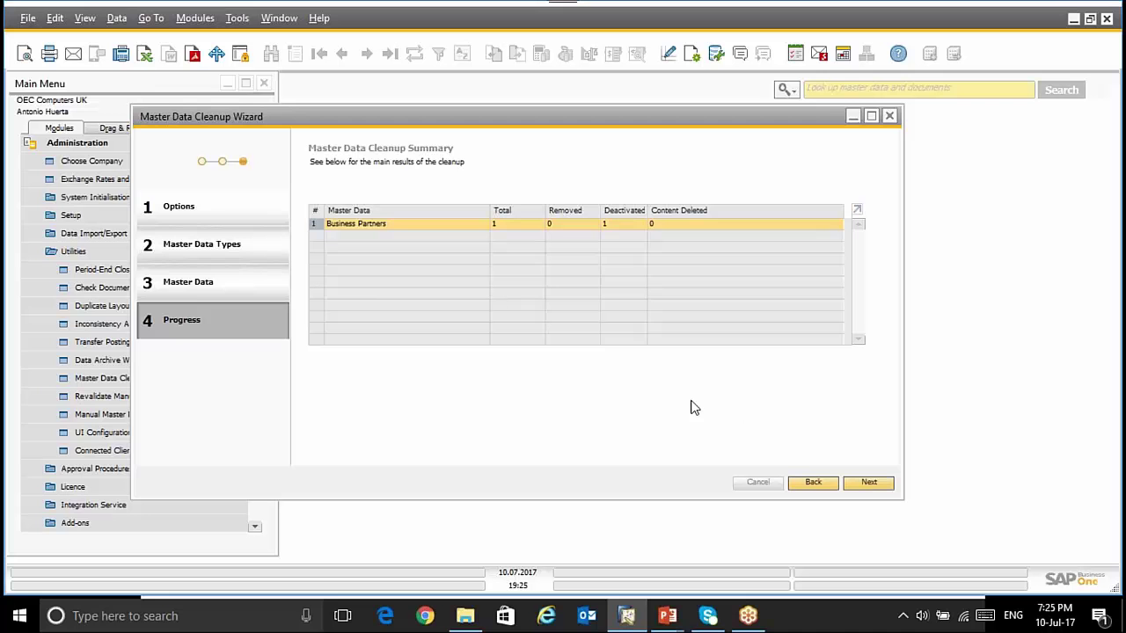
left_click(871, 484)
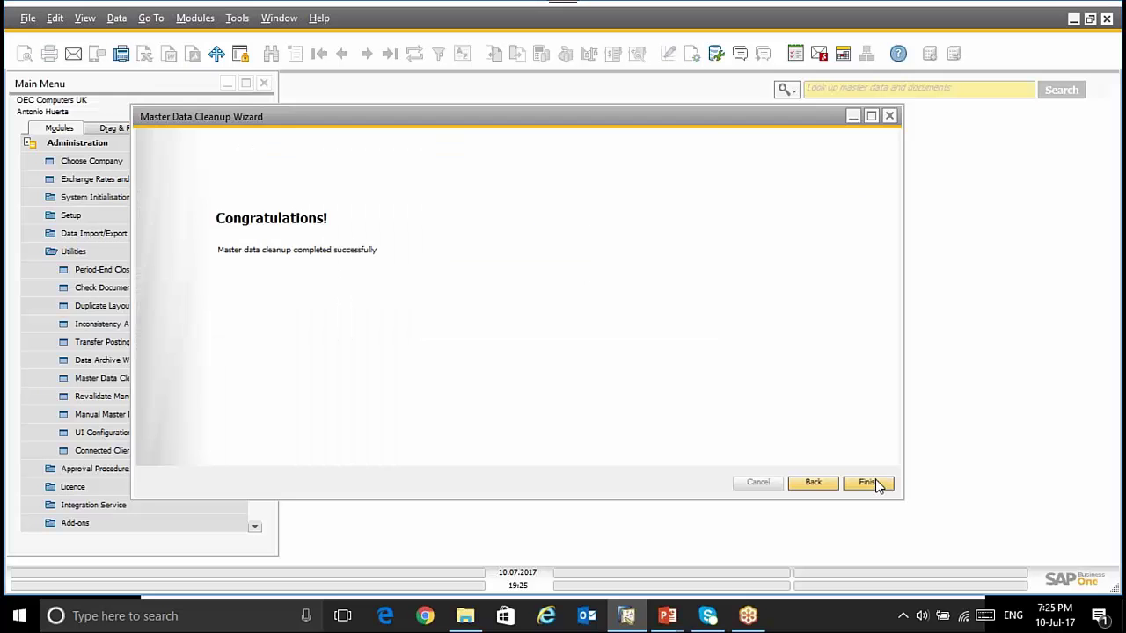
left_click(868, 483)
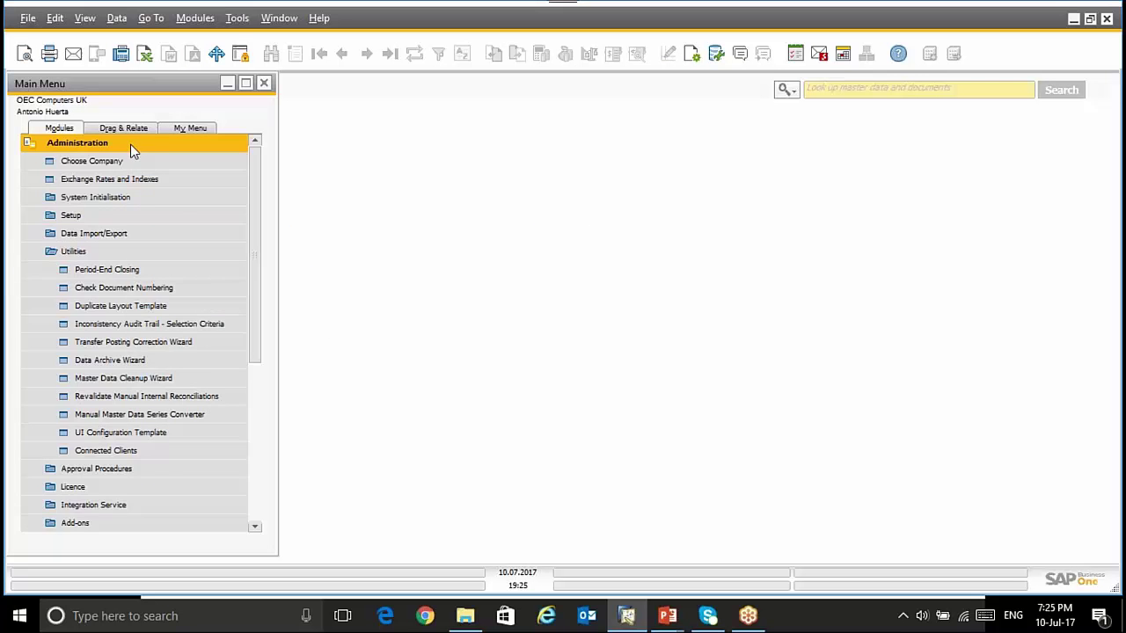
Step: Check the active/inactive status of the cleaned-up customer in Business Partner Master Data, then close the record and collapse the module
left_click(132, 146)
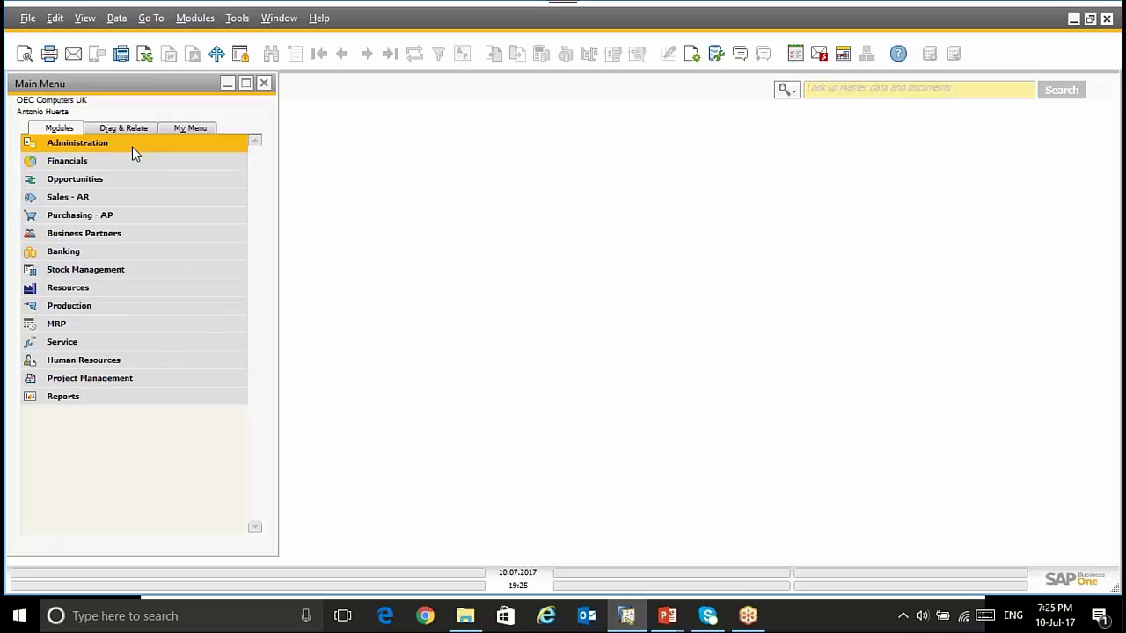
left_click(97, 235)
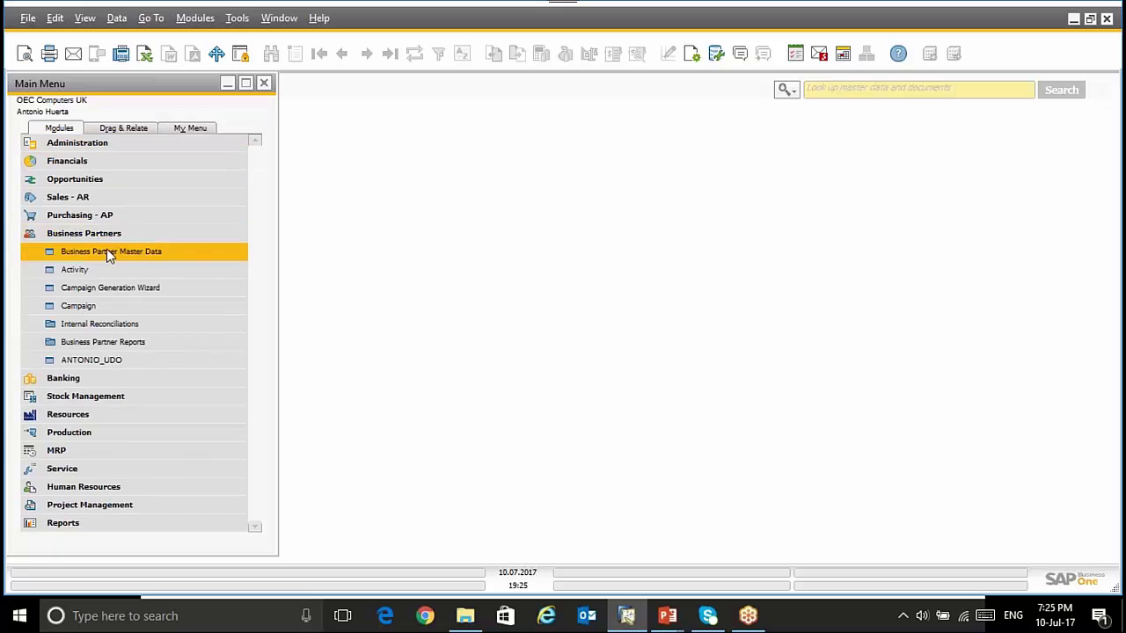
left_click(106, 251)
left_click(318, 55)
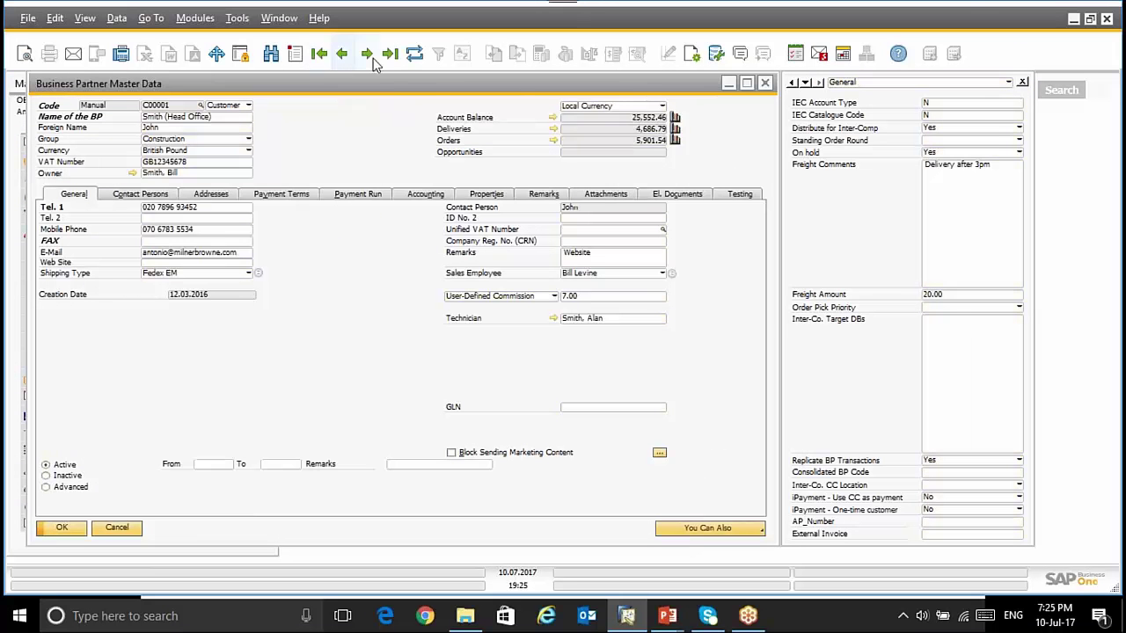
left_click(367, 53)
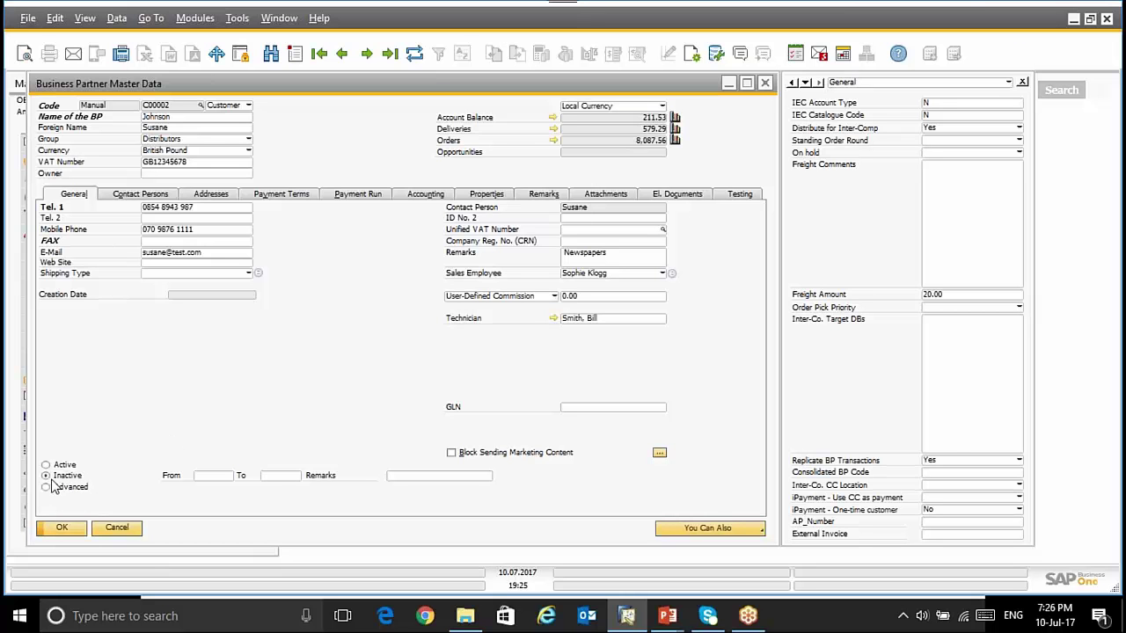
left_click(118, 531)
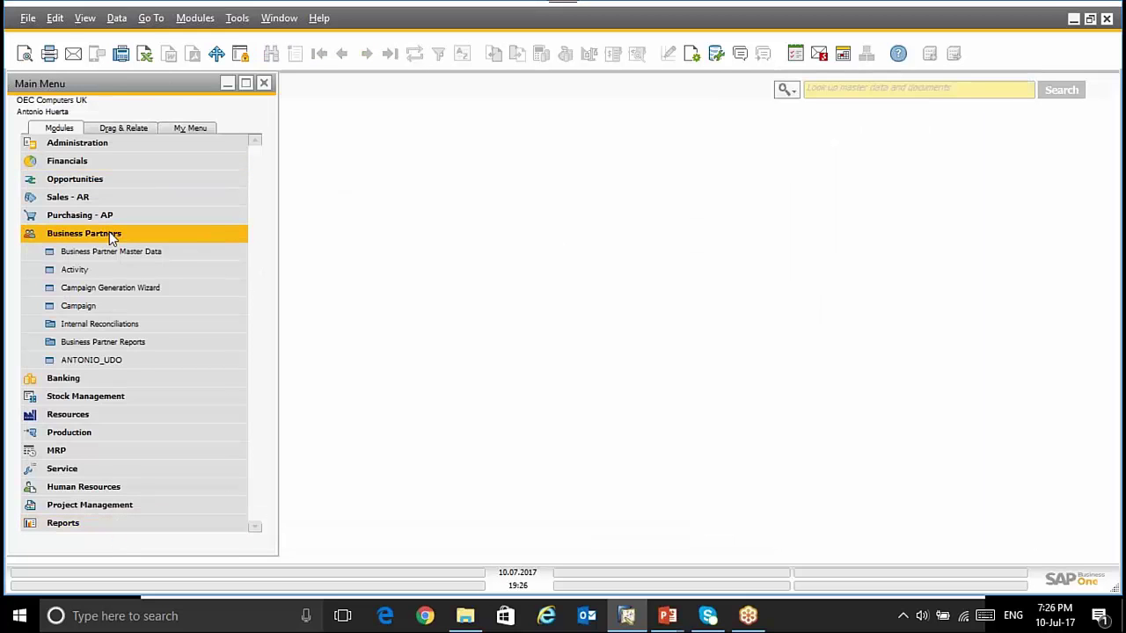
left_click(109, 234)
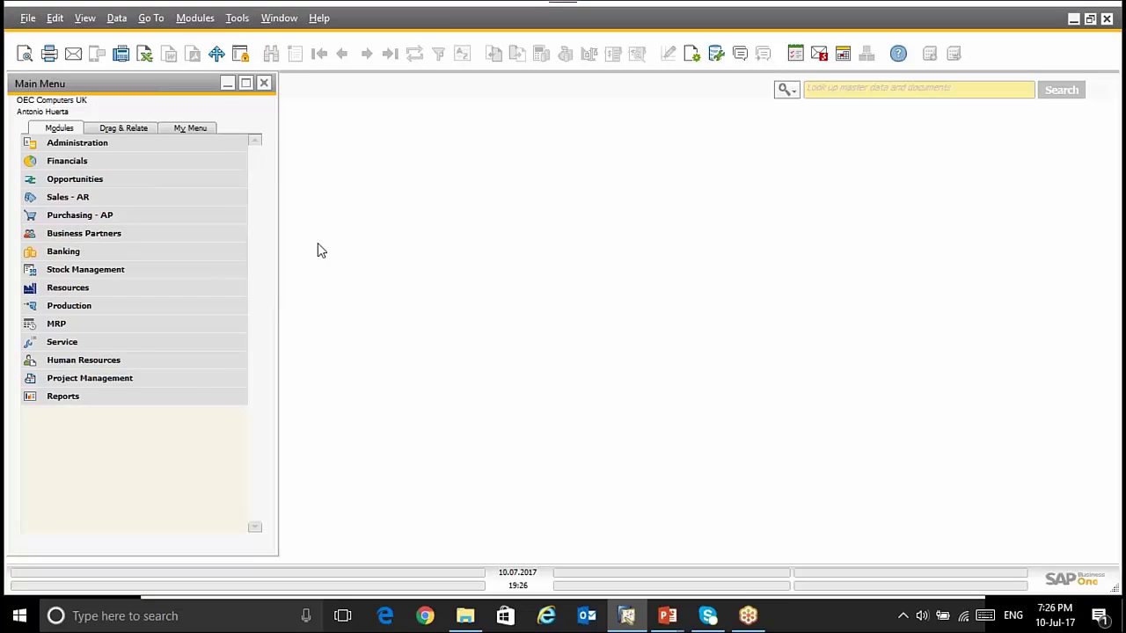